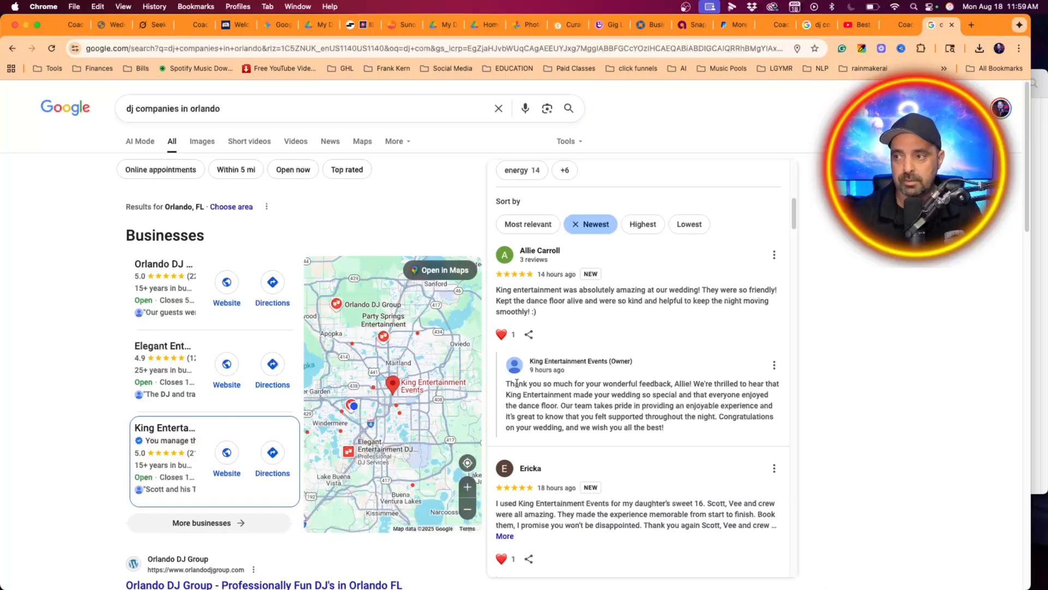
- Capture a screenshot of the newest Google review for King Entertainment Events together with the owner's reply
left_click_drag(506, 383, 664, 428)
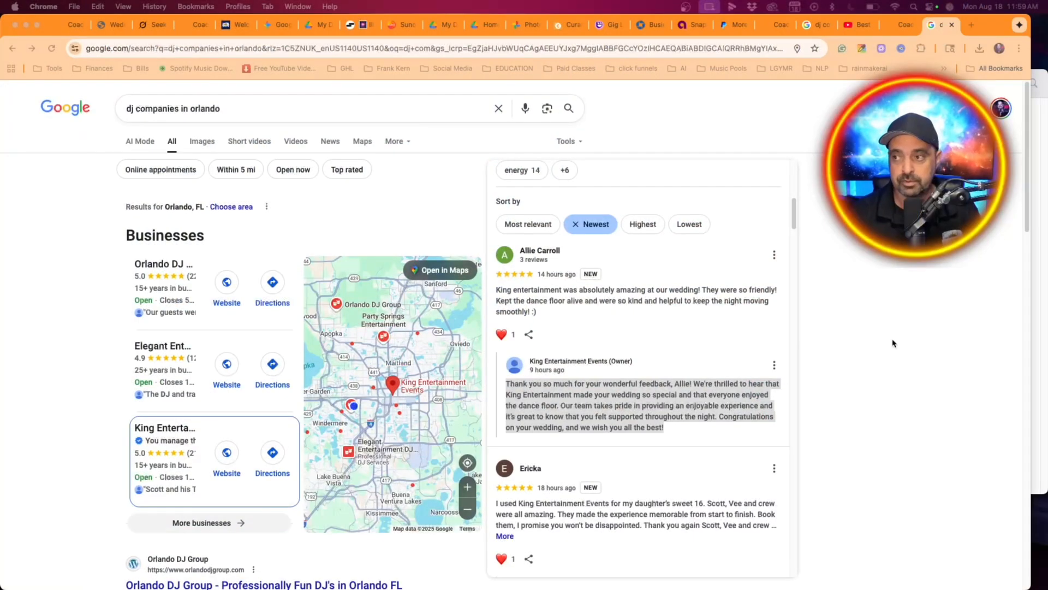
left_click(883, 339)
left_click(736, 338)
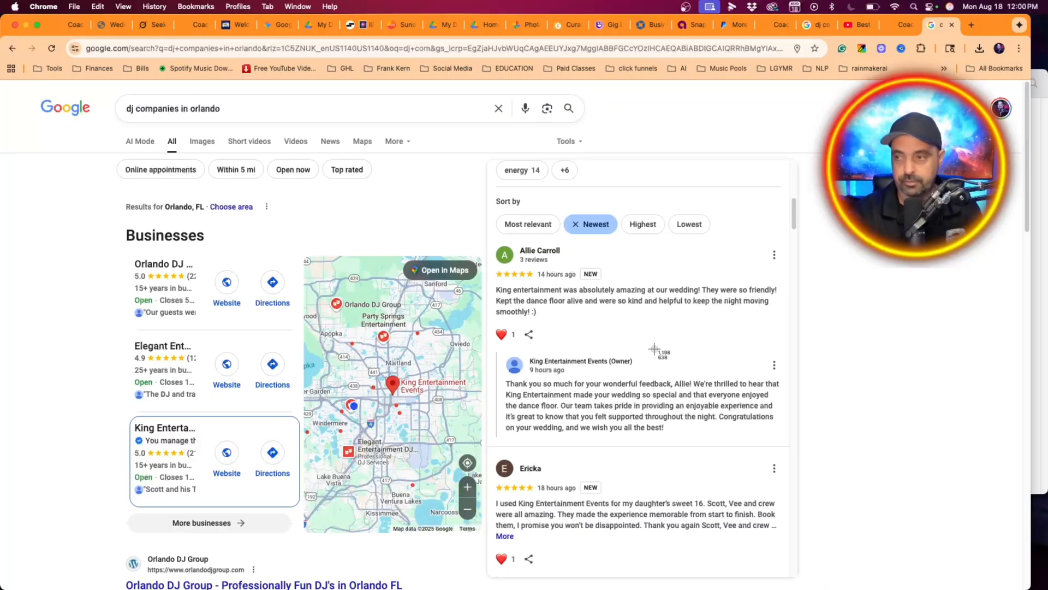
key("super+shift+4")
left_click_drag(491, 239, 798, 447)
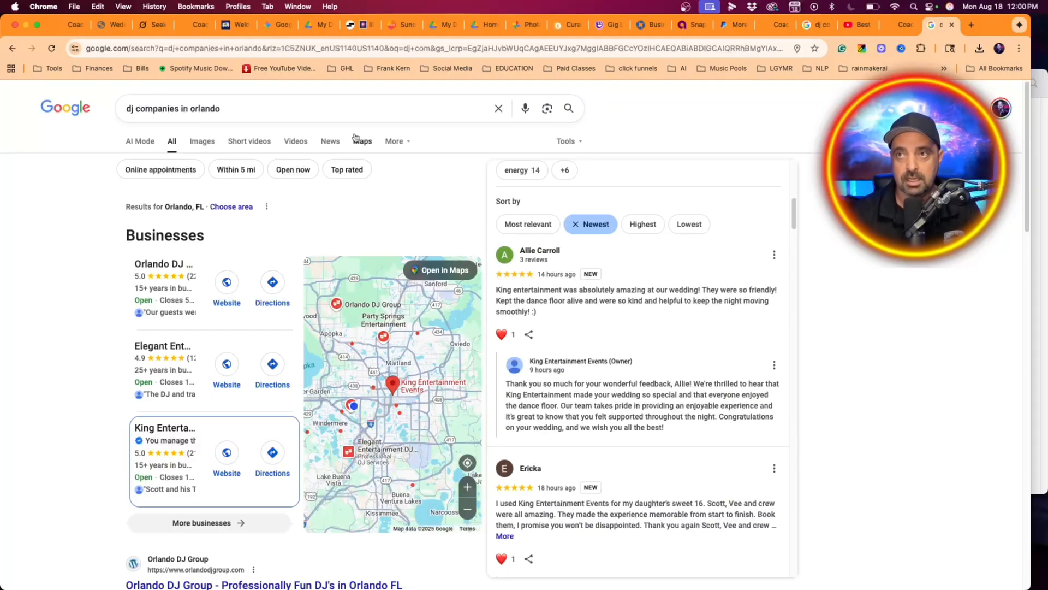
- Open Canva in a new browser tab and bring up page 2 of the most recent review design
left_click(971, 25)
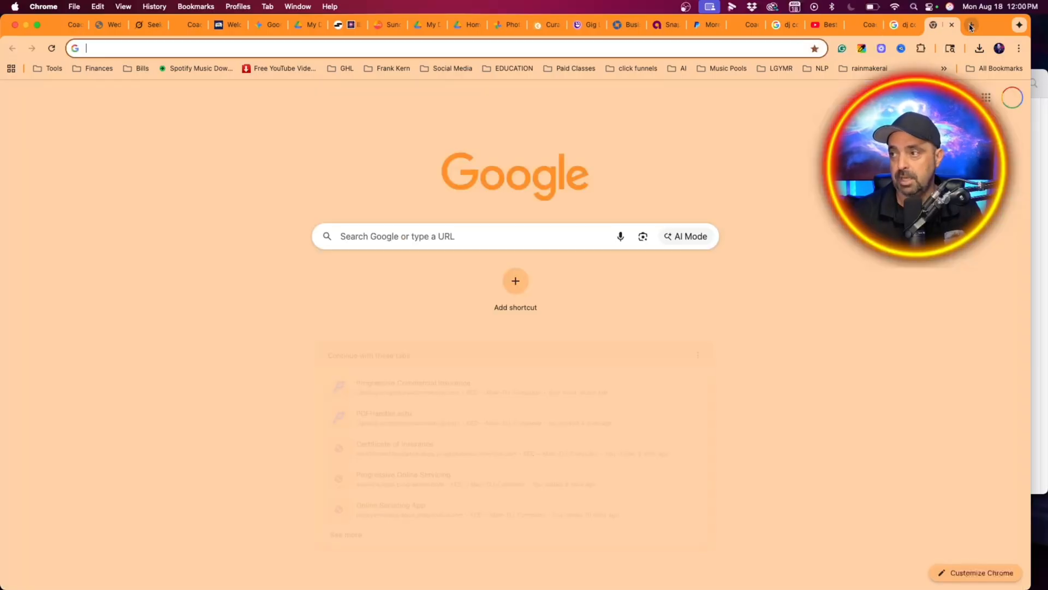
left_click(539, 43)
type("canva")
key("Return")
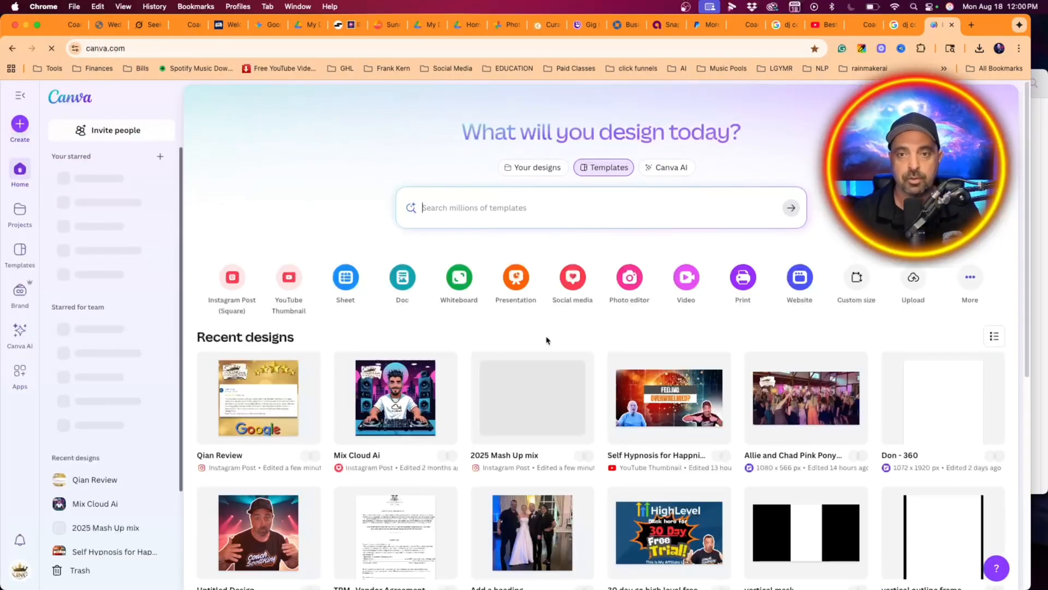
left_click(245, 399)
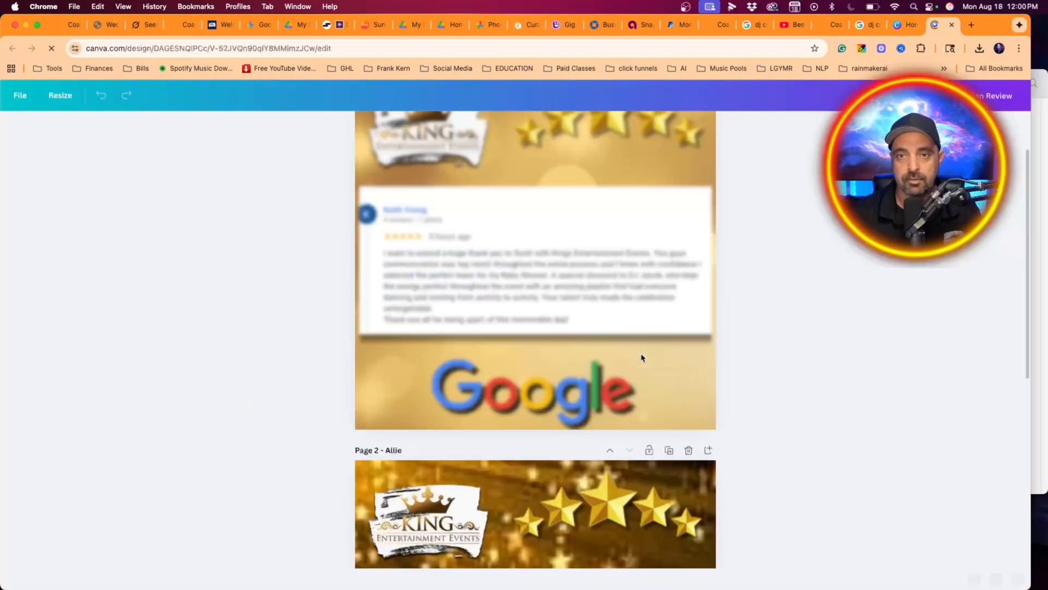
scroll(633, 372, "down", 3)
scroll(628, 387, "down", 5)
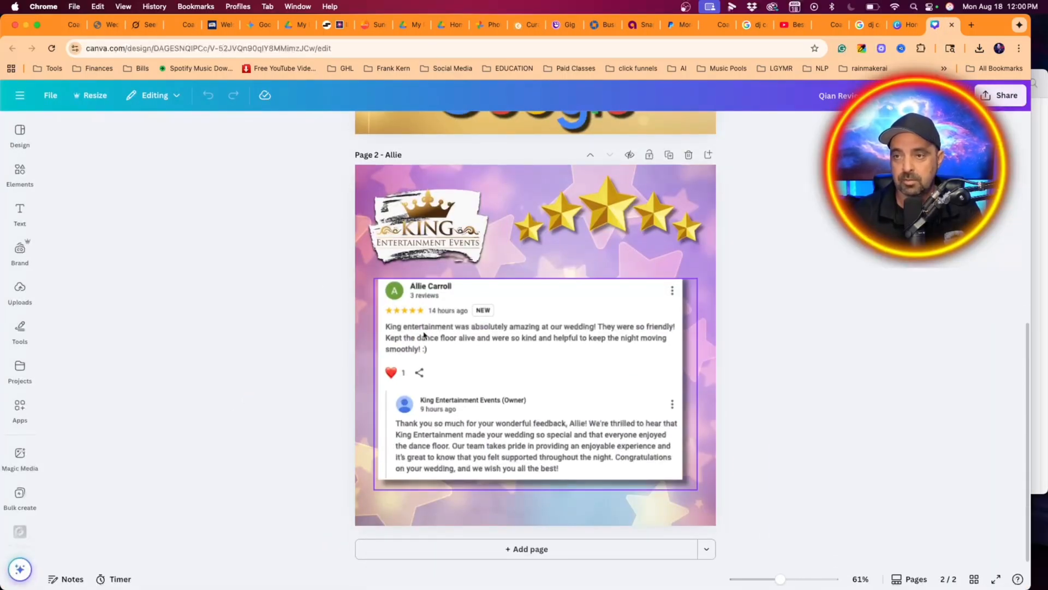
- Switch to Finder, preview the new review screenshot on the Desktop, and move the Finder window beside the Canva design
left_click(951, 48)
left_click(946, 49)
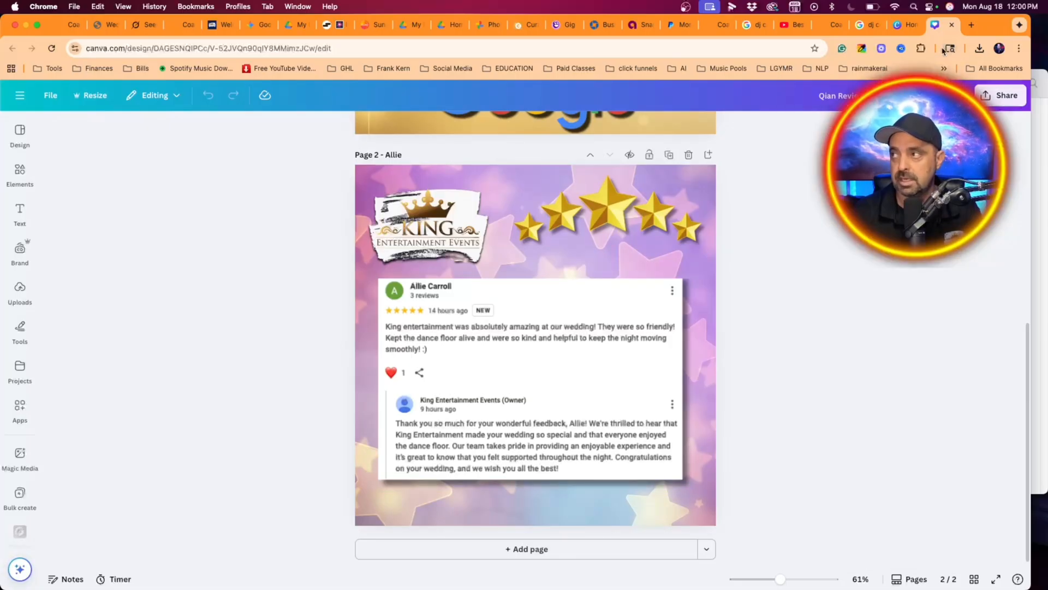
key("super+Tab")
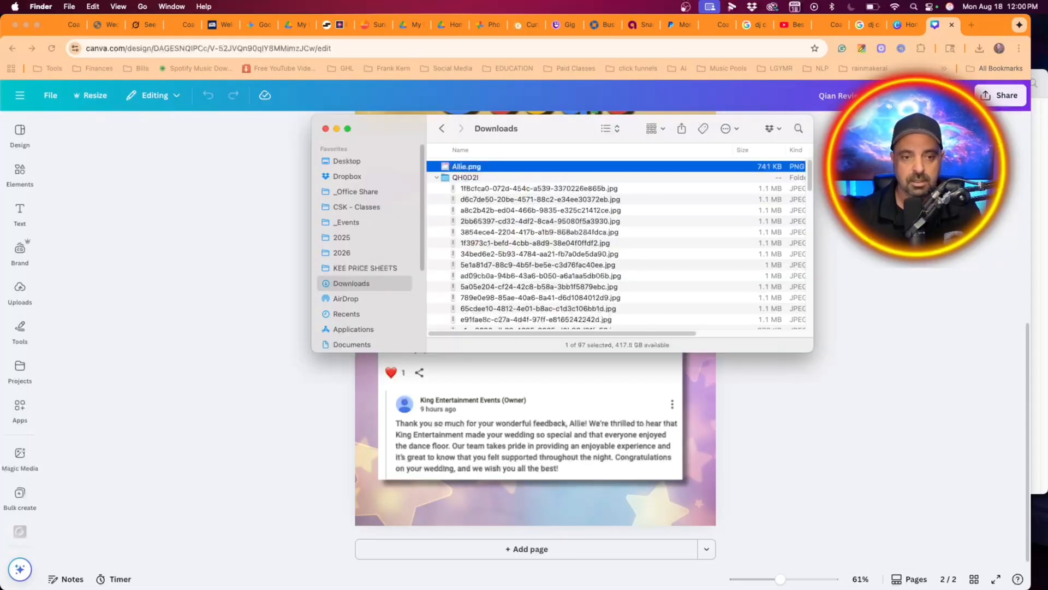
left_click(377, 164)
left_click(486, 167)
key("space")
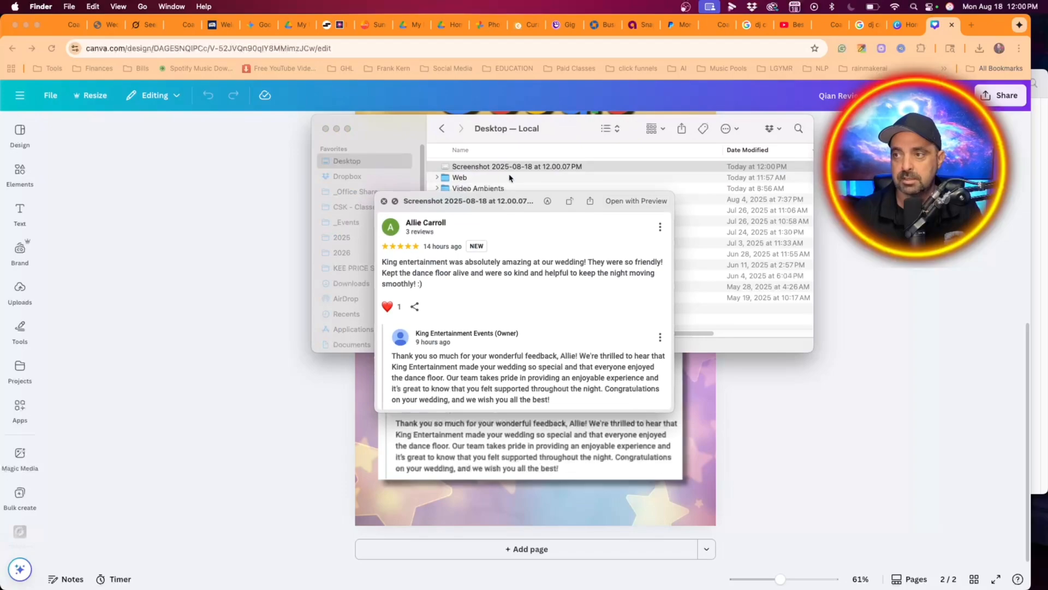
key("space")
left_click_drag(383, 125, 750, 73)
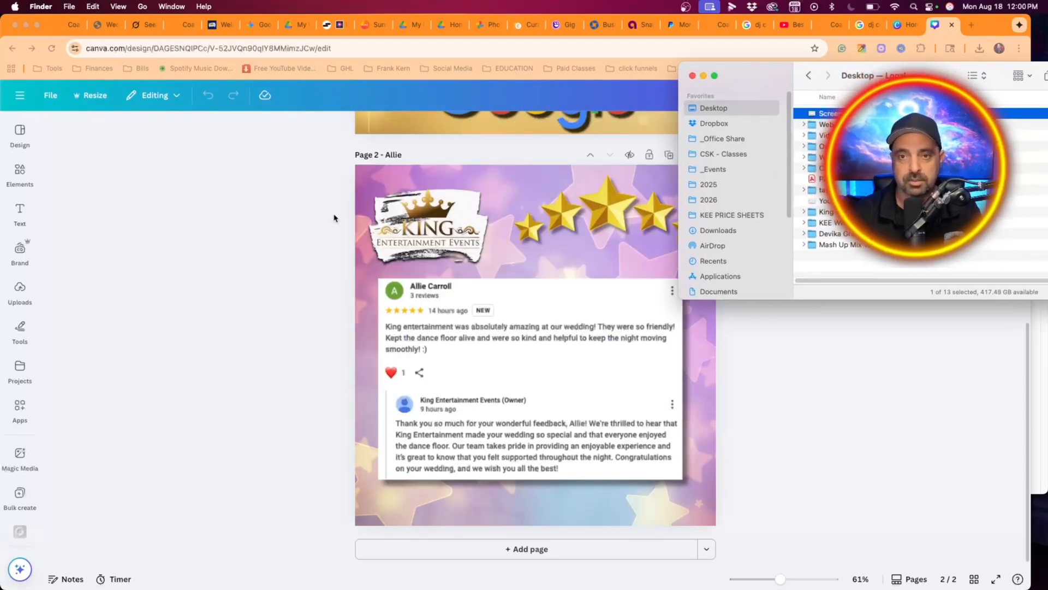
- Add the review screenshot to the Canva uploads and place it in the review frame on page 2
left_click(275, 236)
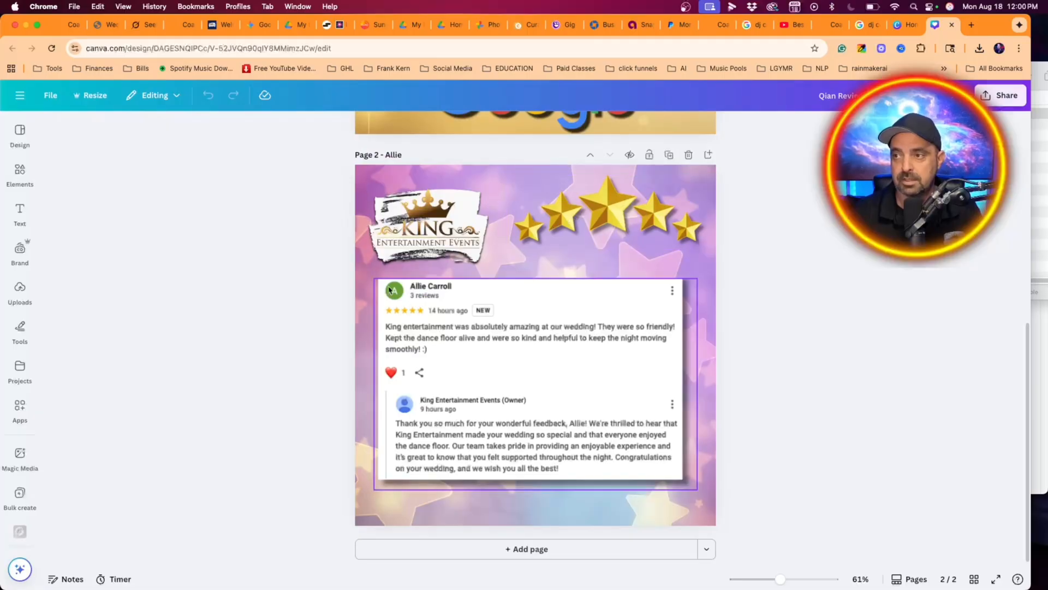
left_click(371, 339)
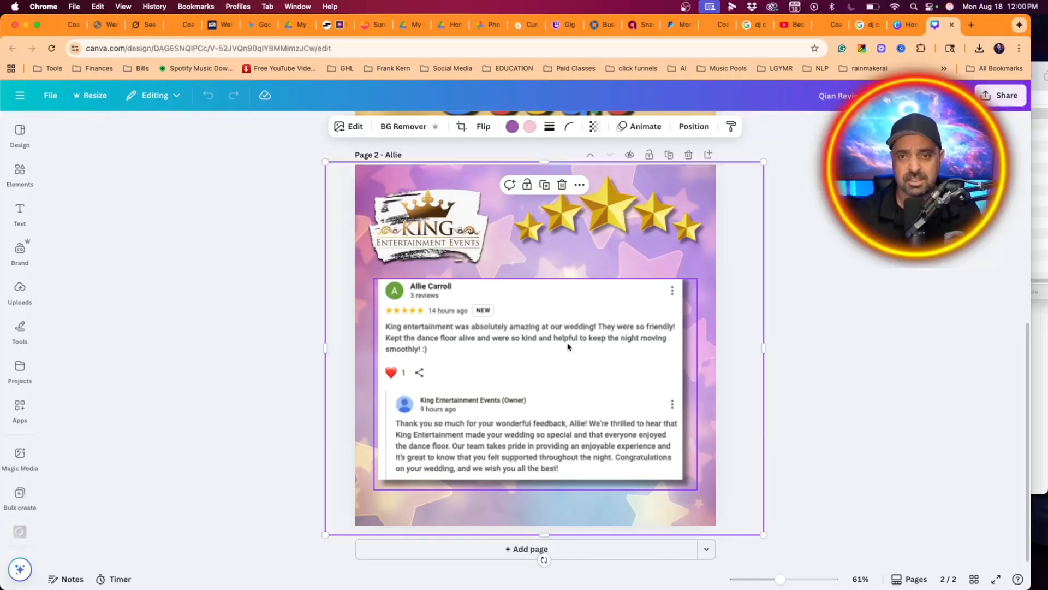
left_click(1038, 303)
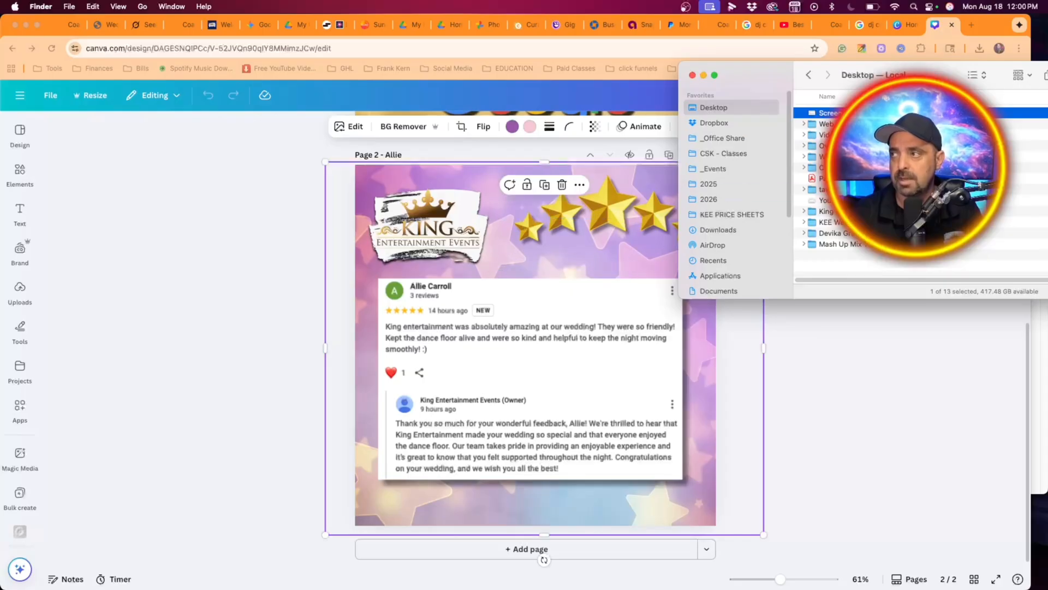
left_click(227, 308)
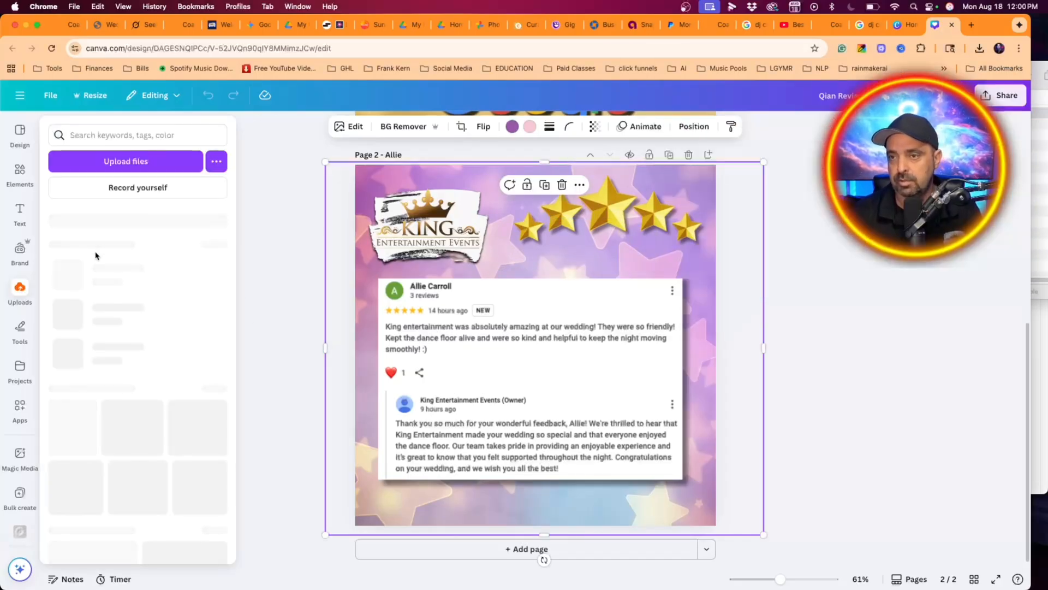
left_click(20, 291)
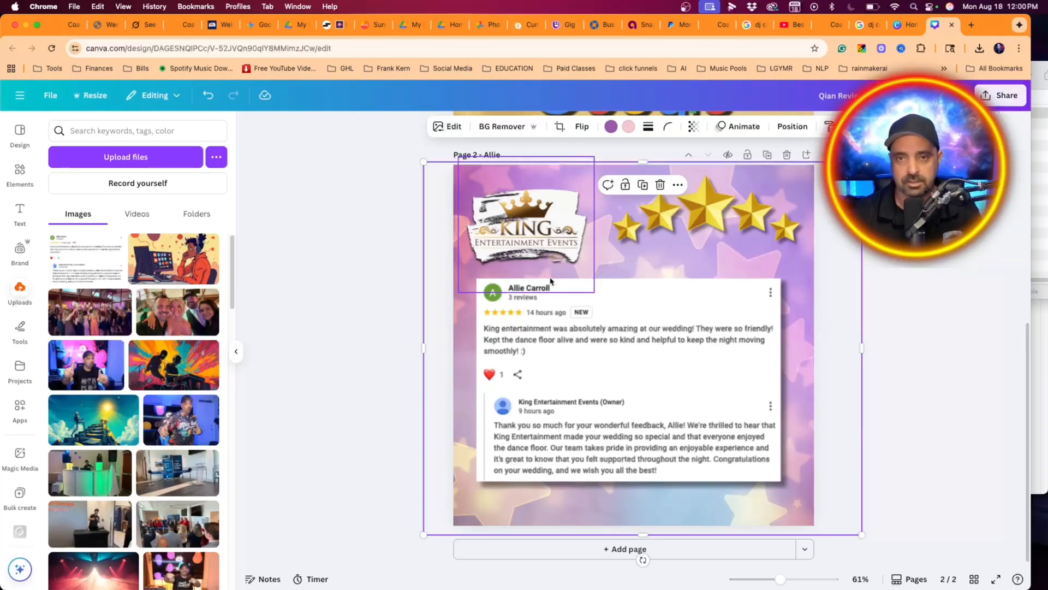
- Limit the design's download to page 2 only and close the download options
left_click(1001, 96)
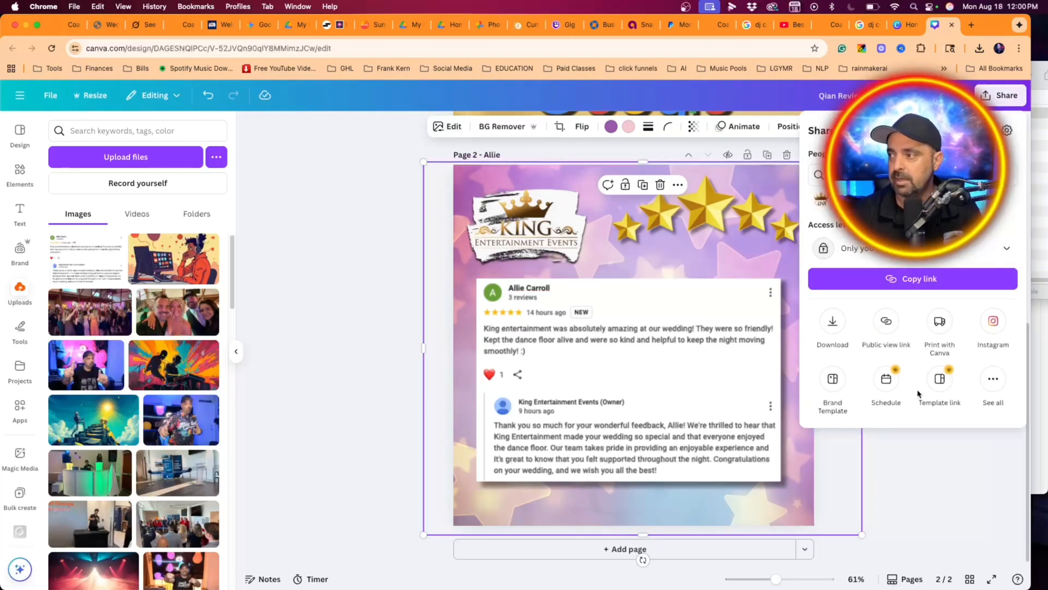
left_click(832, 322)
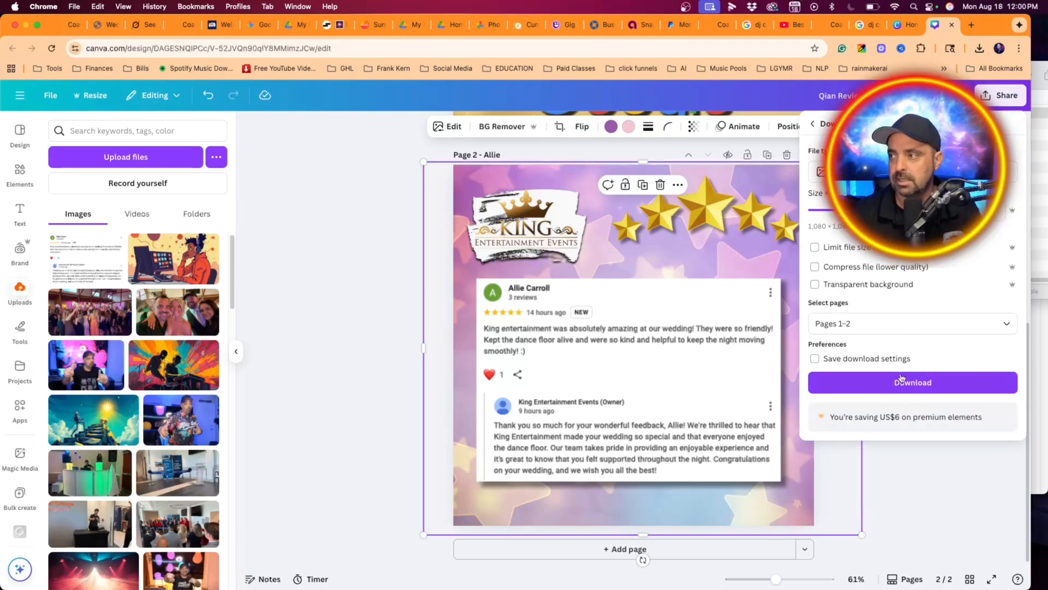
left_click(913, 323)
left_click(824, 398)
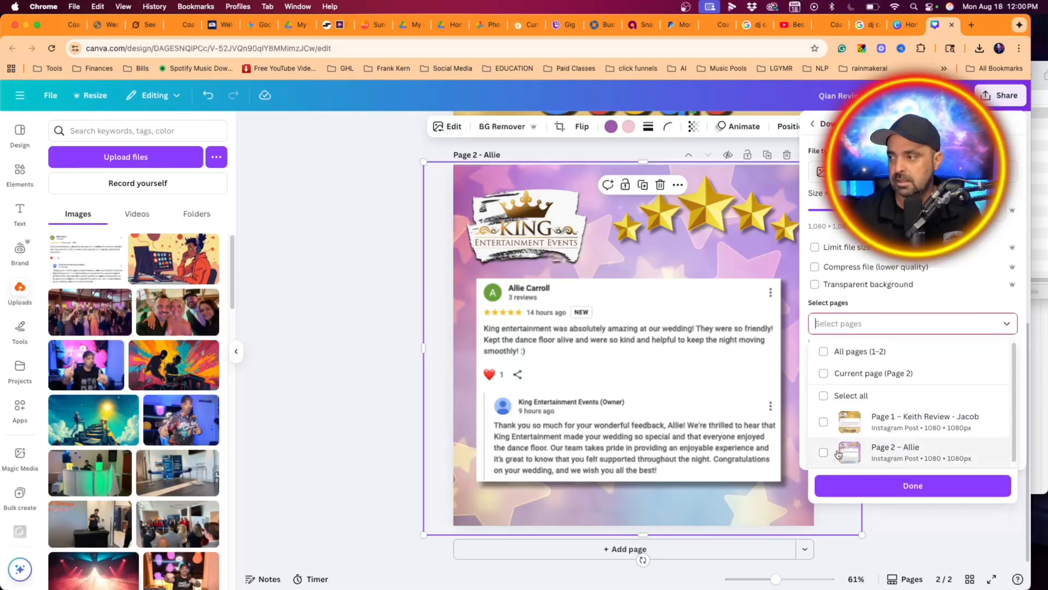
left_click(824, 454)
left_click(386, 195)
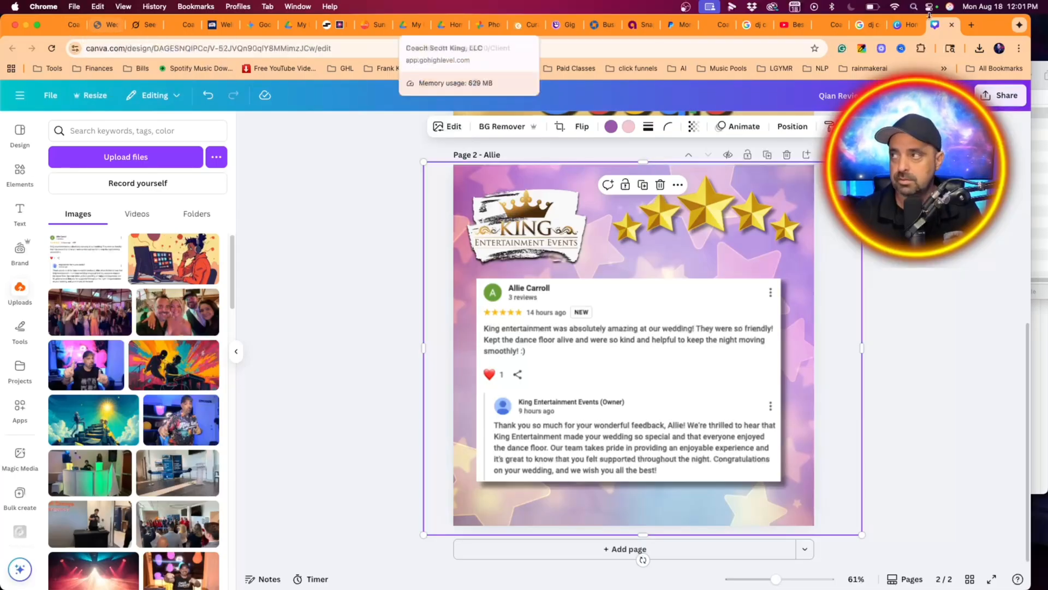
- Open HighLevel in a new browser tab and switch to the King Entertainment Events sub-account
left_click(970, 25)
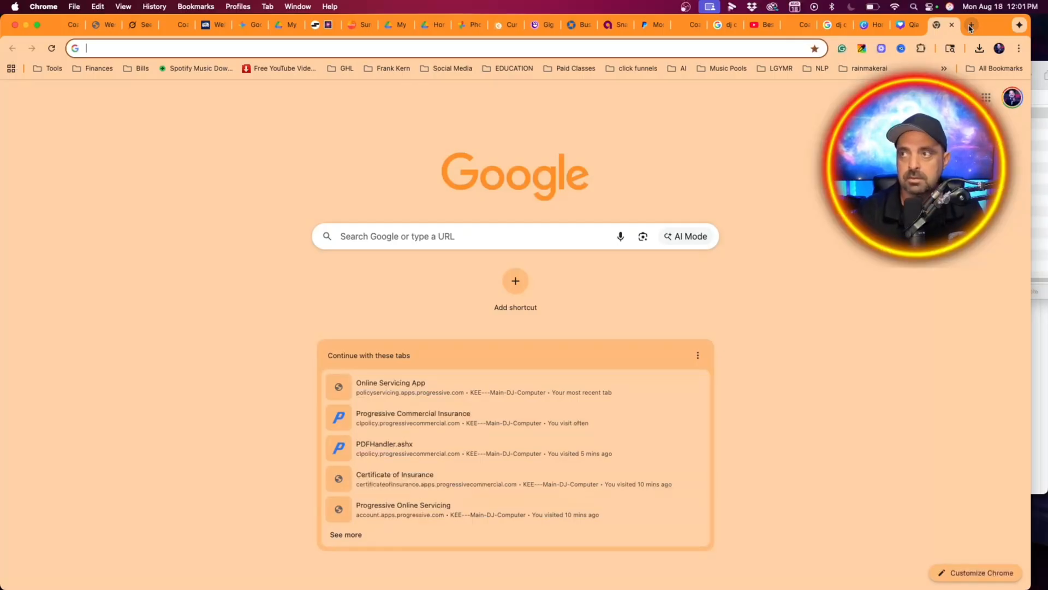
left_click(344, 69)
left_click(360, 91)
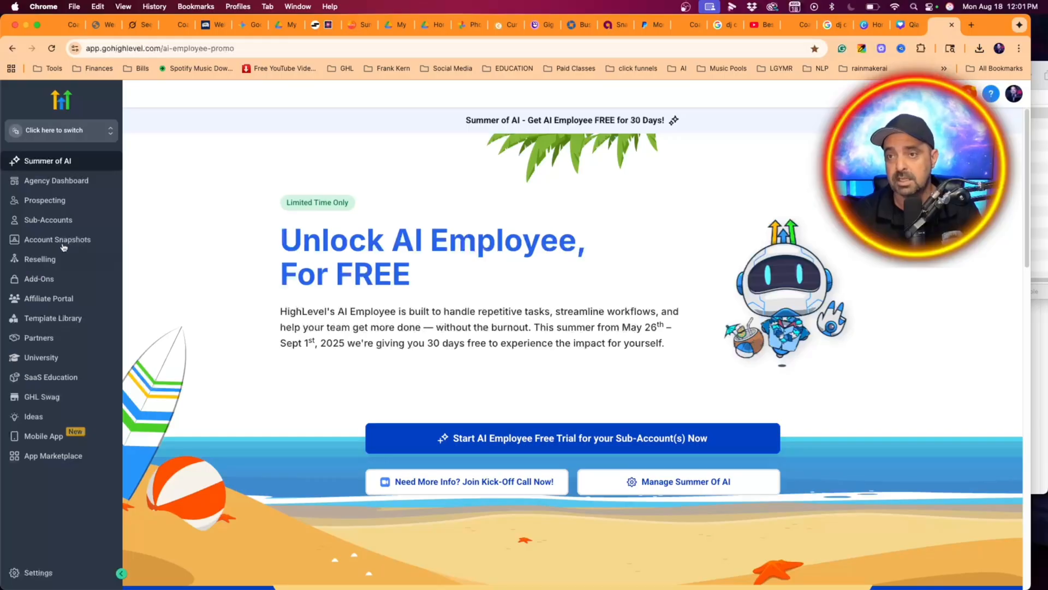
left_click(45, 132)
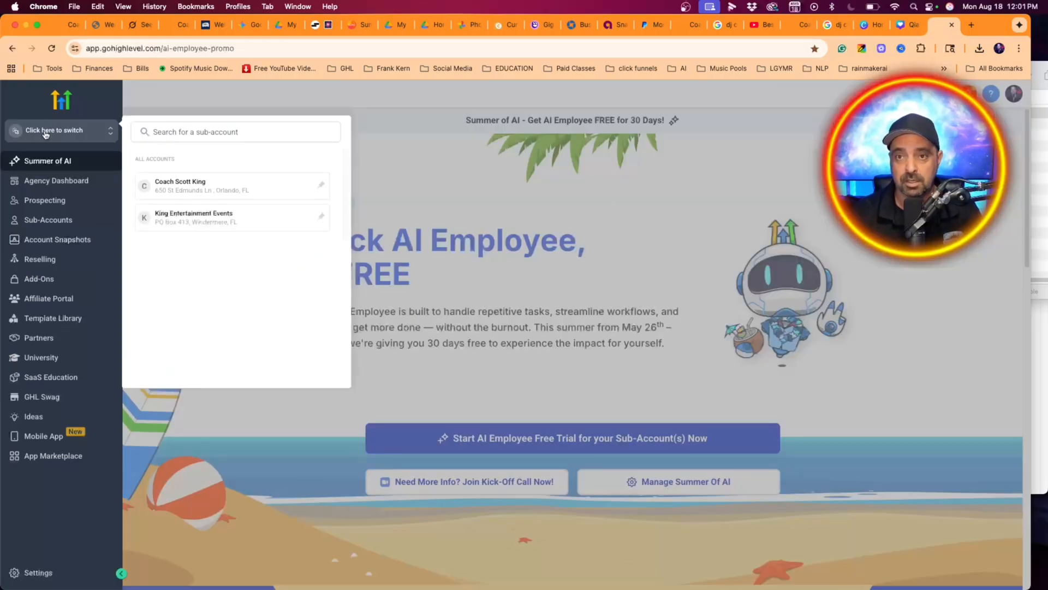
left_click(191, 229)
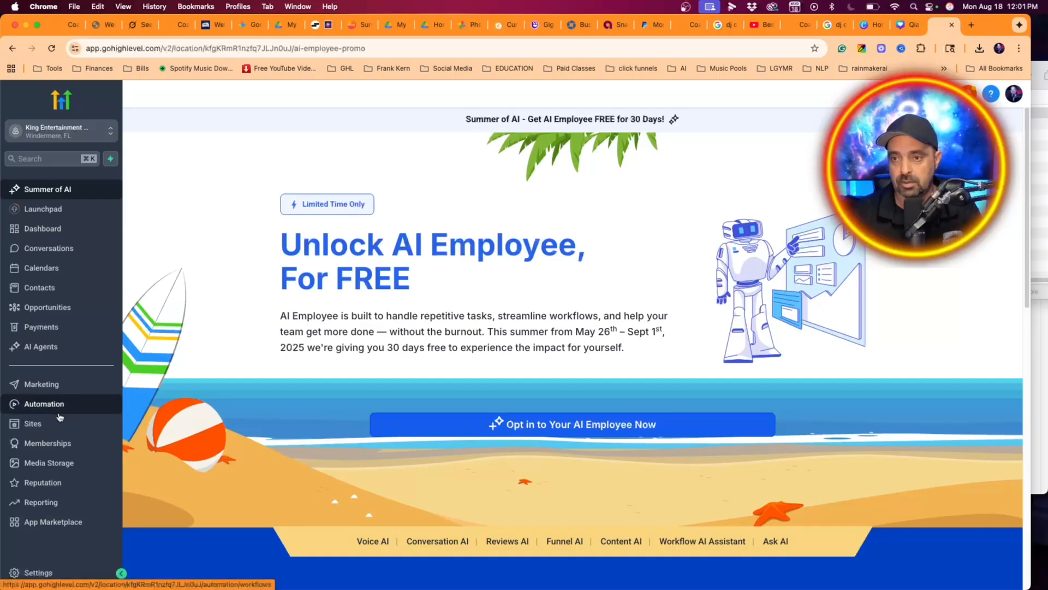
- Open the list of email campaigns in the account's email marketing area
left_click(63, 387)
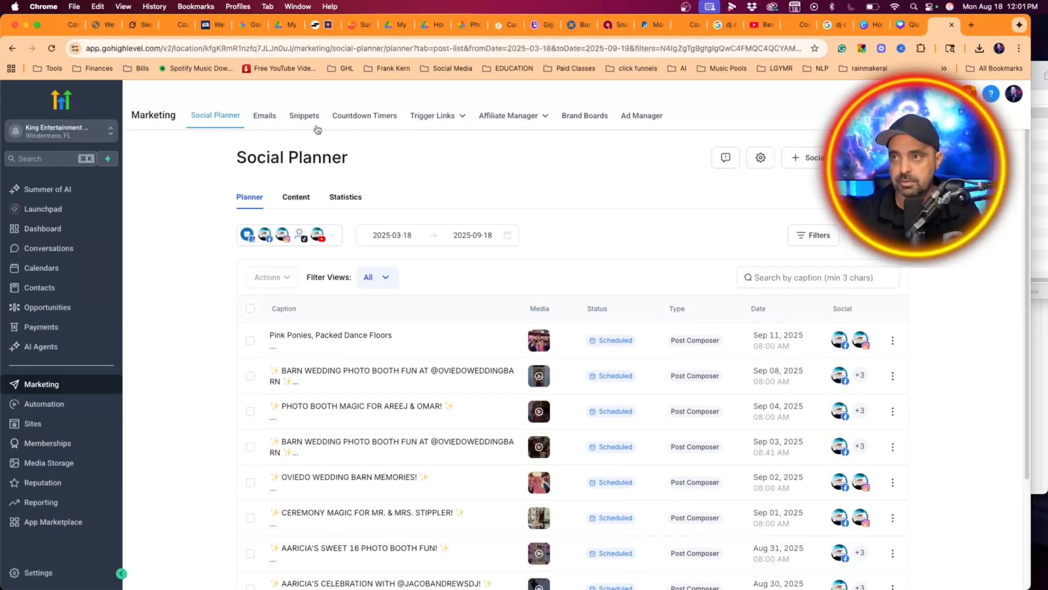
left_click(264, 116)
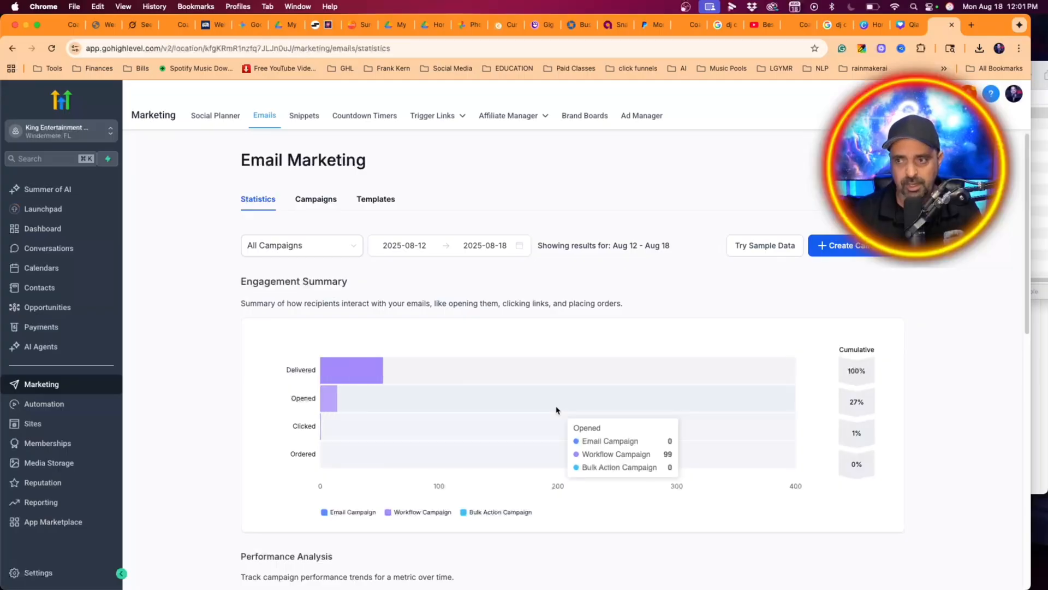
scroll(546, 404, "down", 5)
scroll(512, 379, "up", 4)
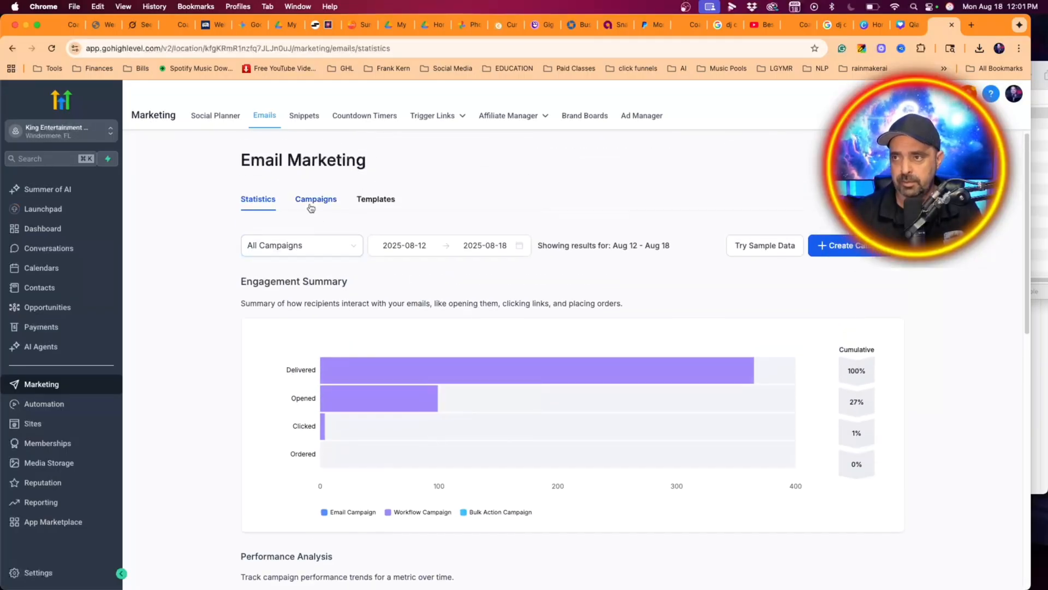
left_click(311, 200)
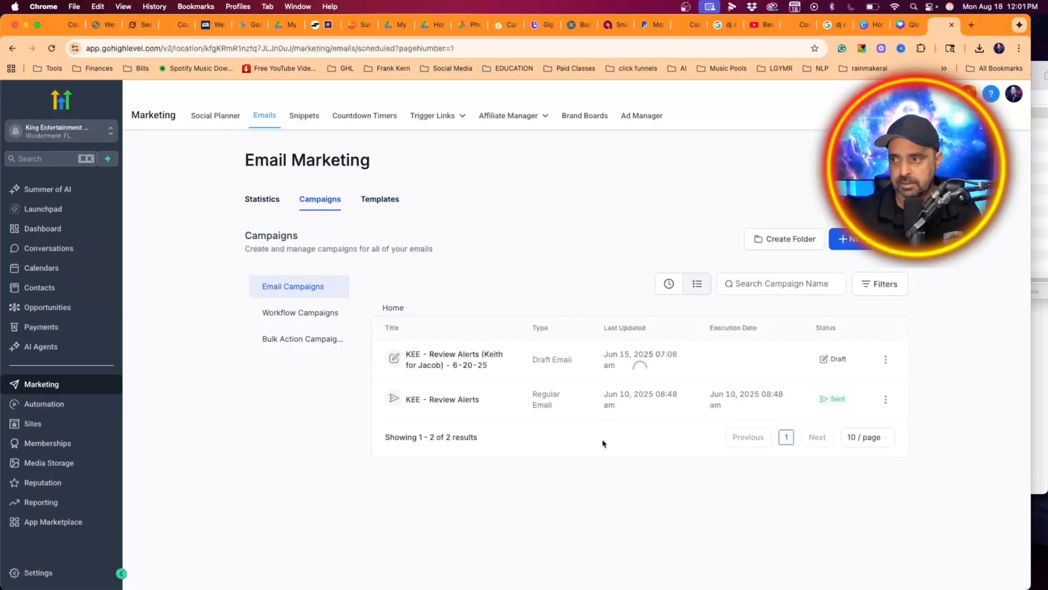
- Clone the sent "KEE - Review Alerts" email campaign
left_click(441, 402)
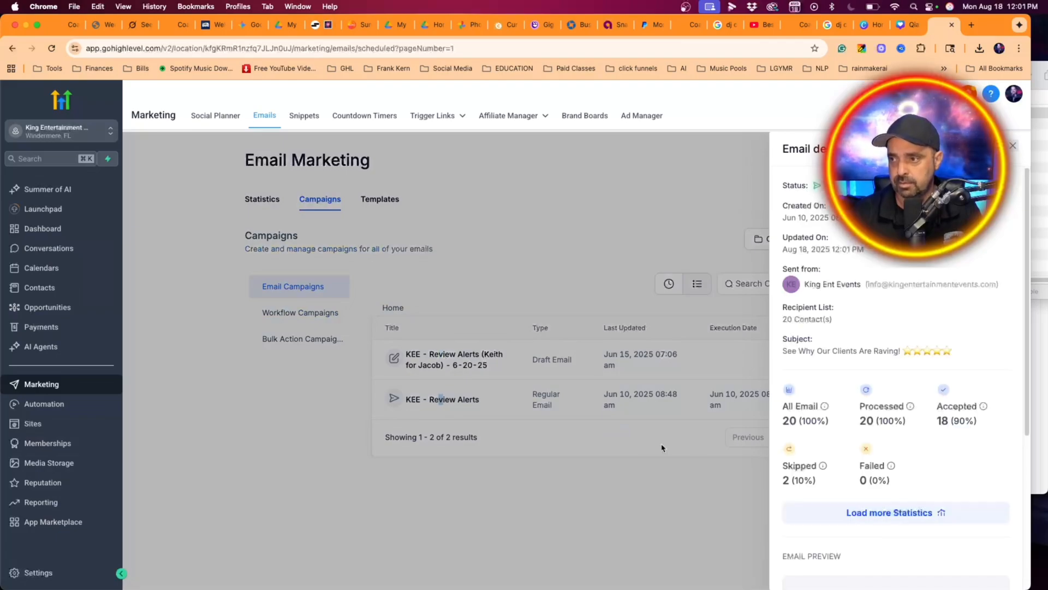
left_click(637, 462)
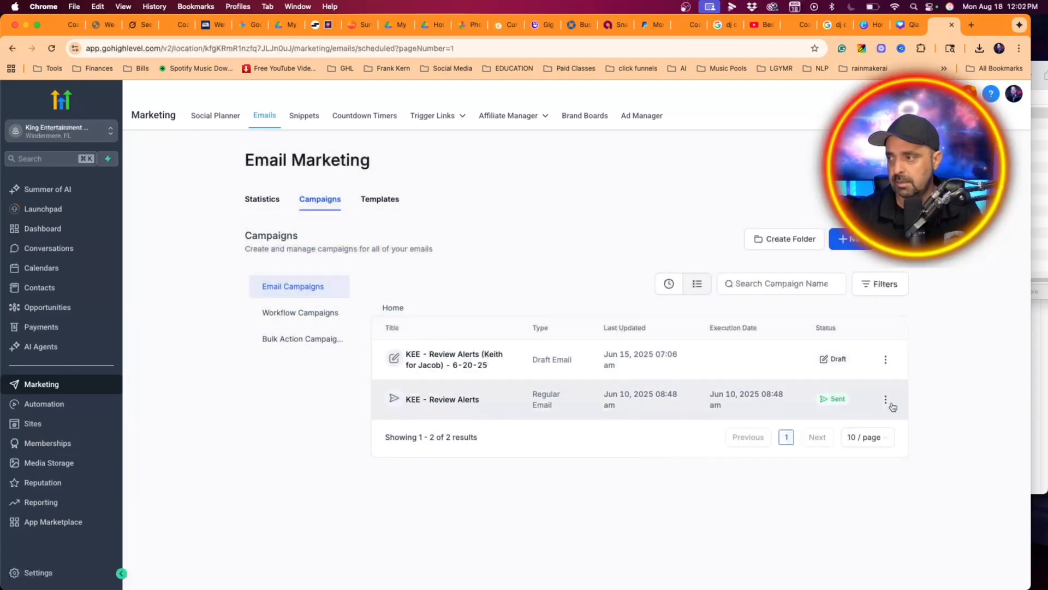
left_click(886, 401)
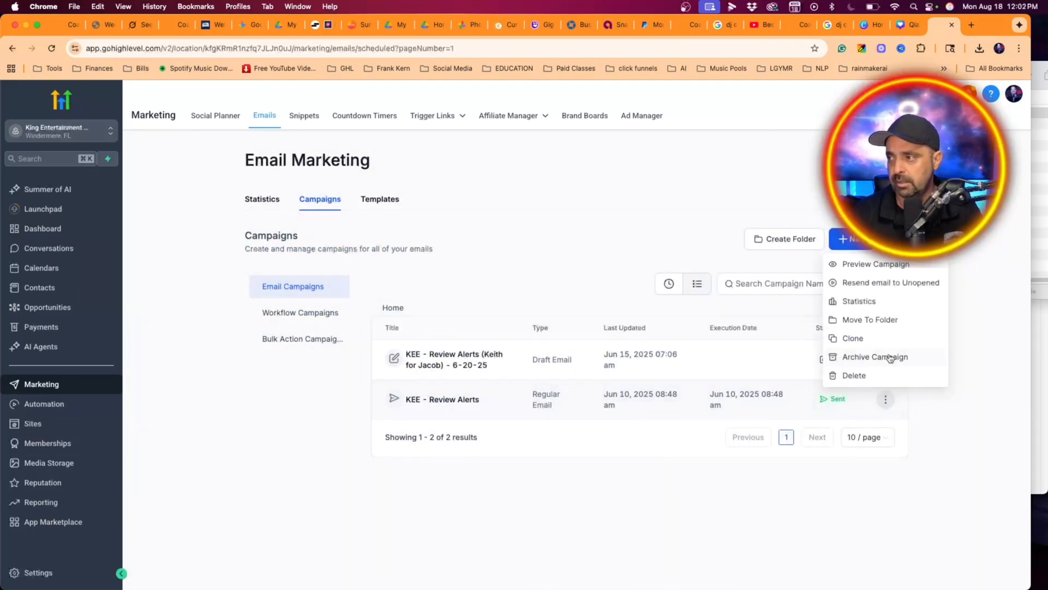
left_click(876, 339)
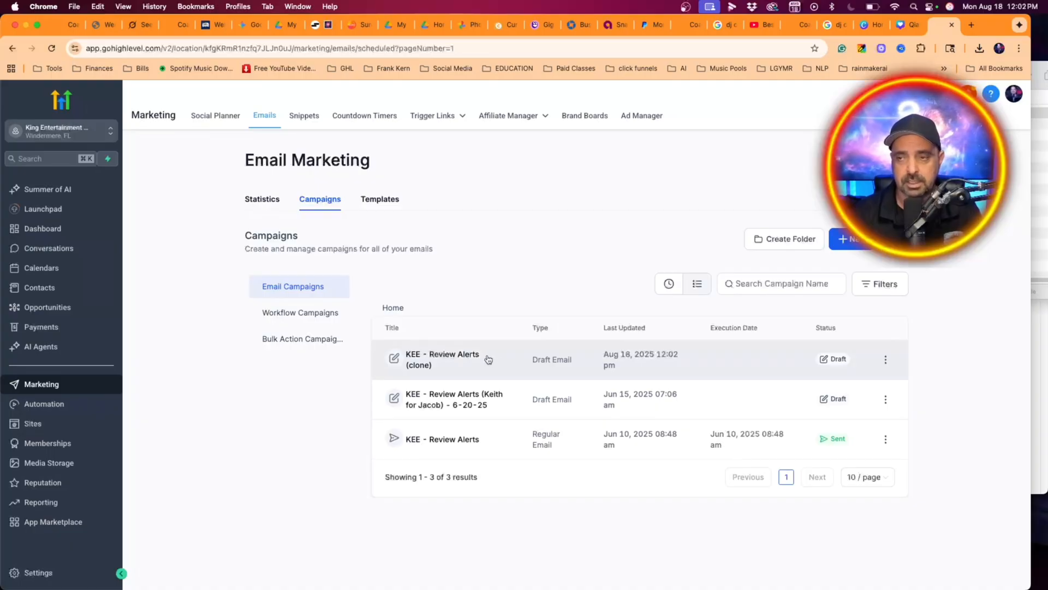
- Open the "KEE - Review Alerts (clone)" draft in the email editor and look through its layout
left_click(440, 361)
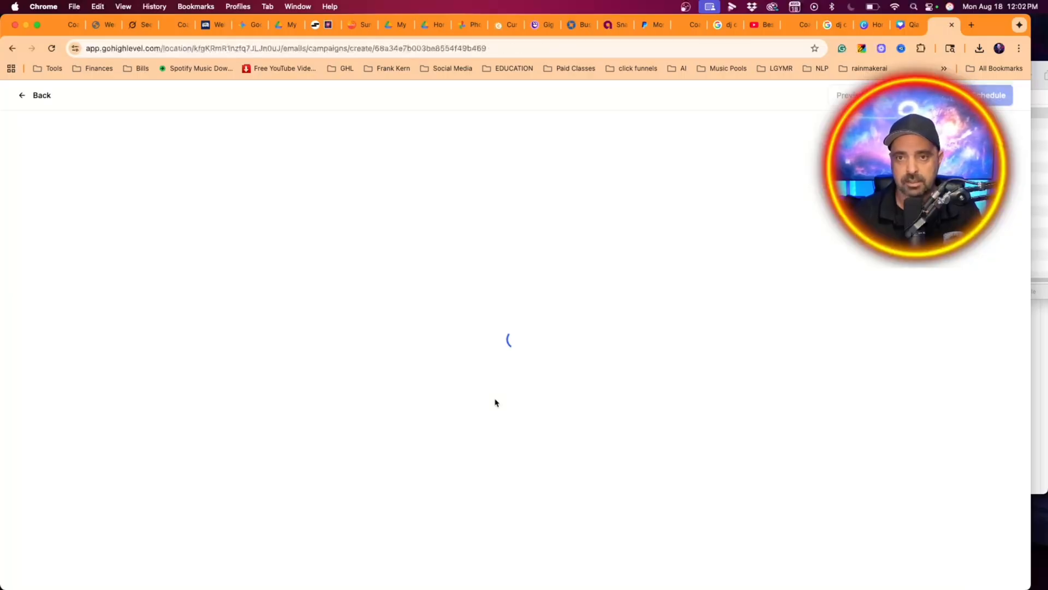
scroll(552, 372, "down", 15)
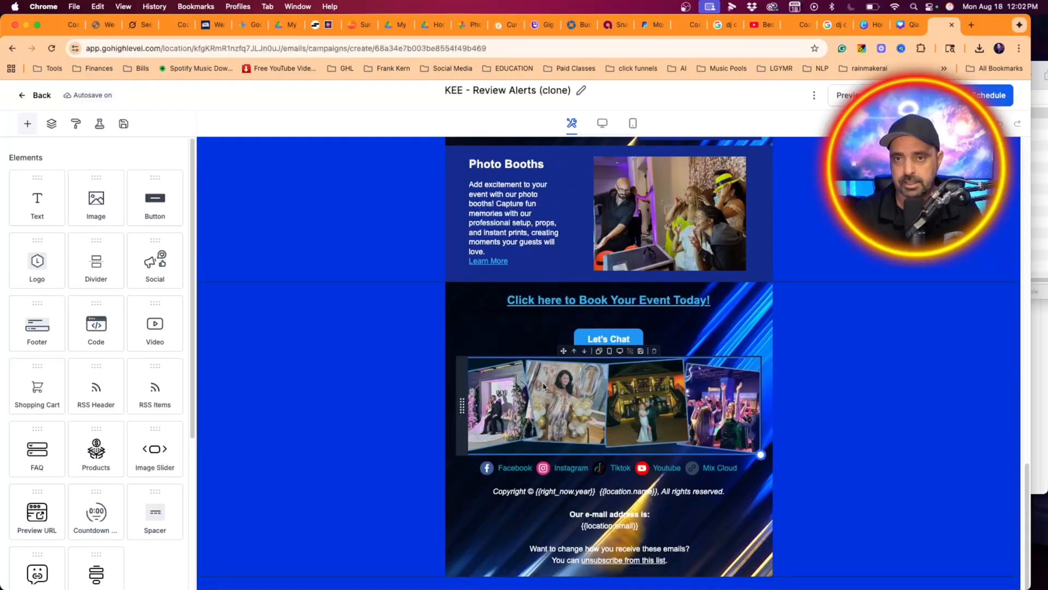
scroll(546, 371, "up", 15)
scroll(544, 388, "up", 5)
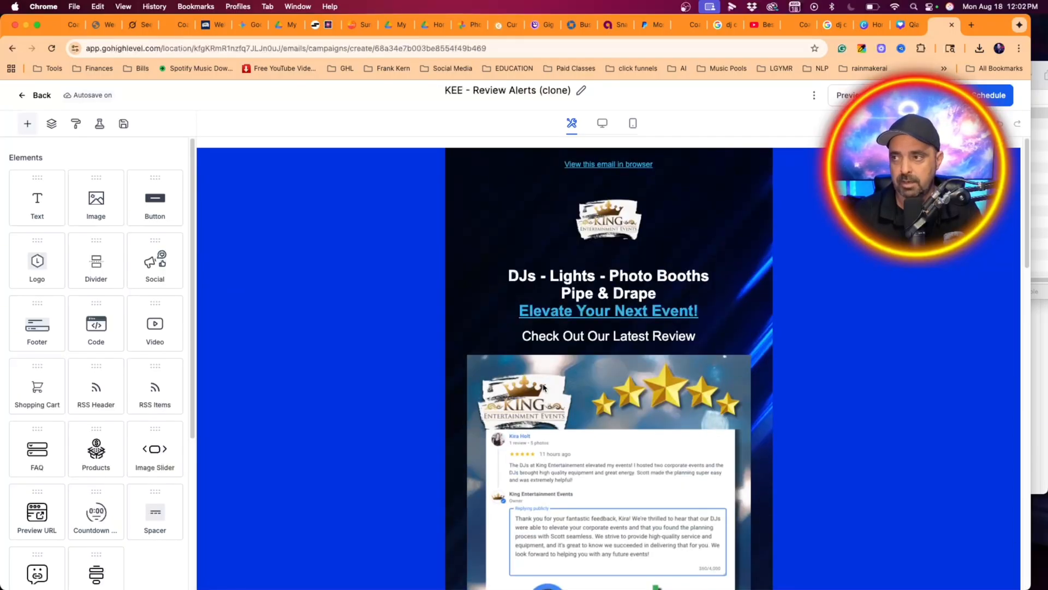
- Remove the old review image below "Check Out Our Latest Review" and open the media library for its replacement
scroll(612, 396, "down", 3)
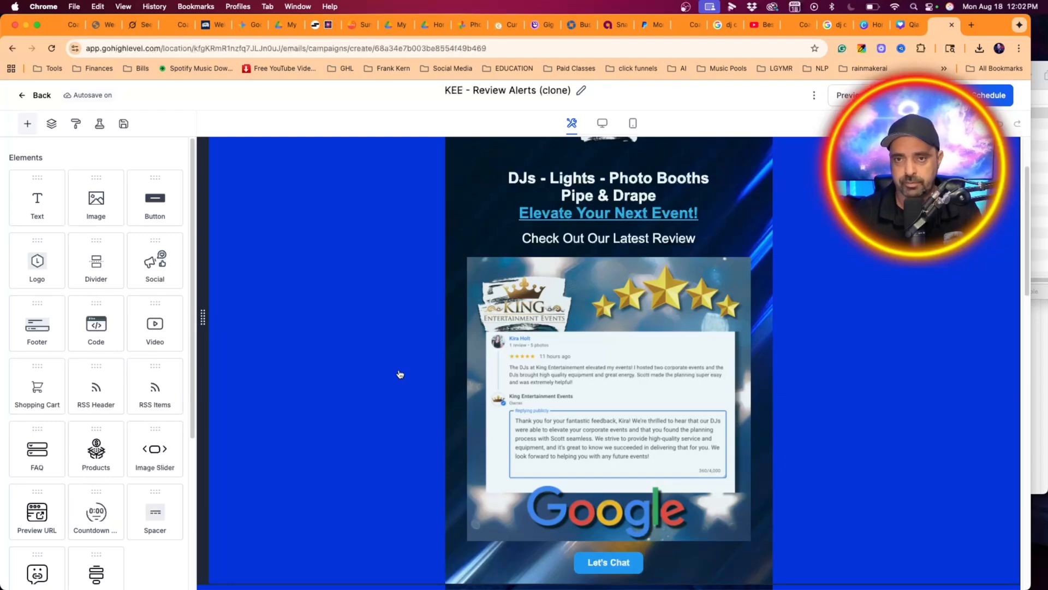
left_click(535, 376)
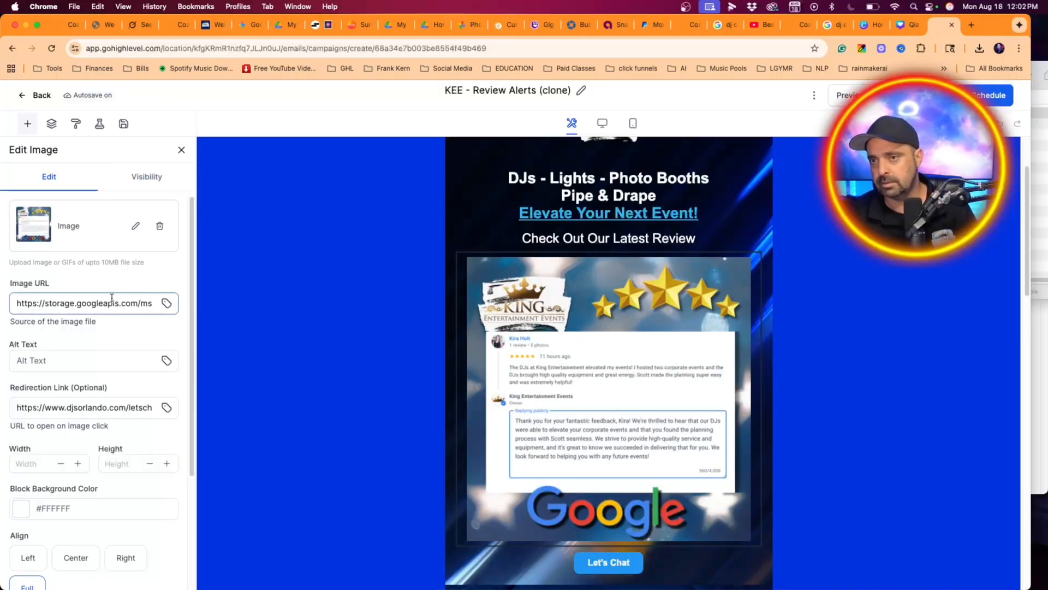
triple_click(79, 305)
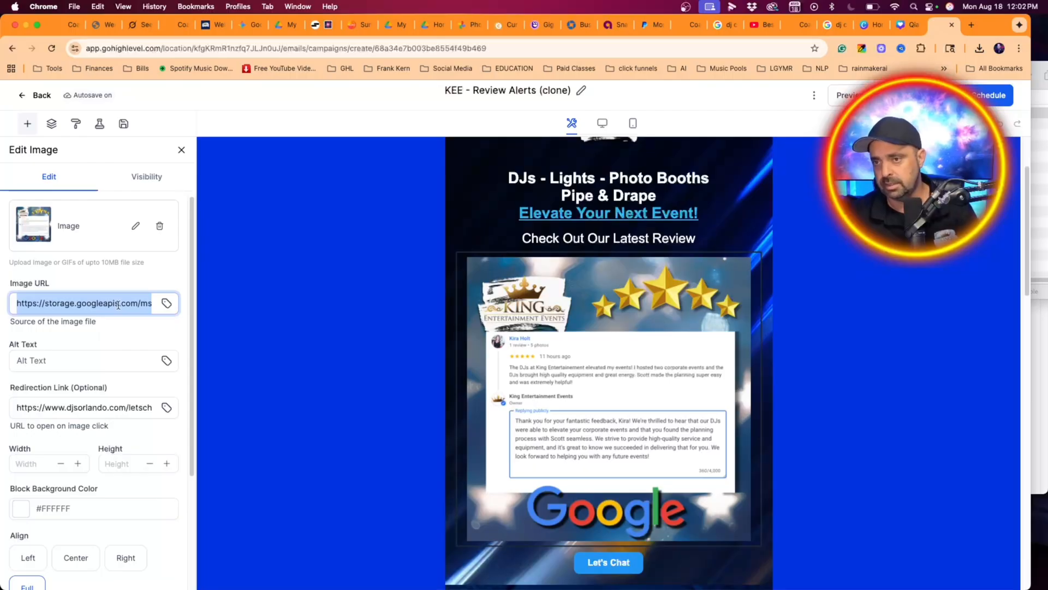
left_click(149, 230)
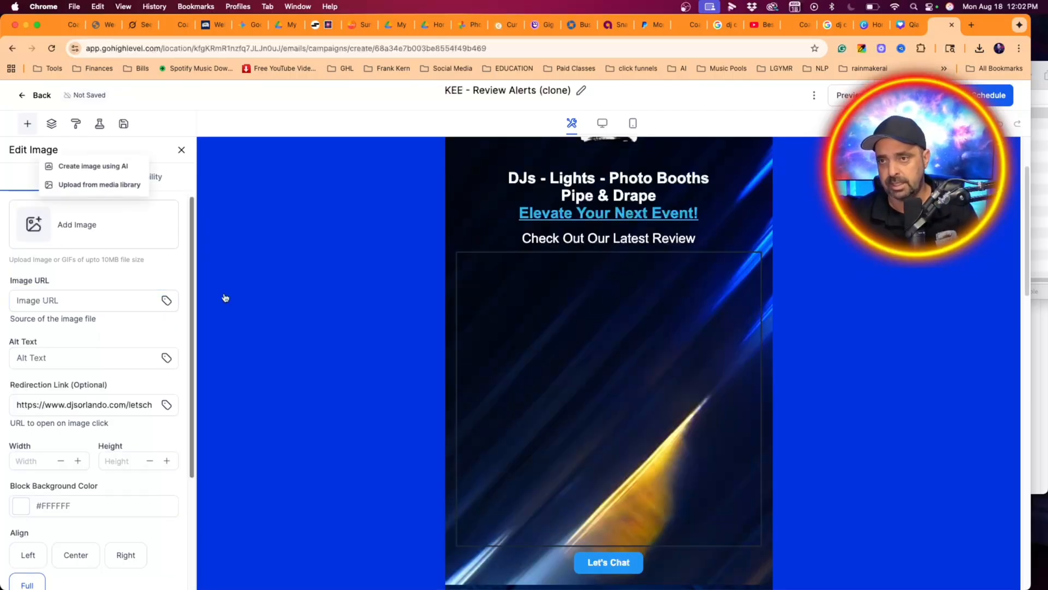
left_click(132, 185)
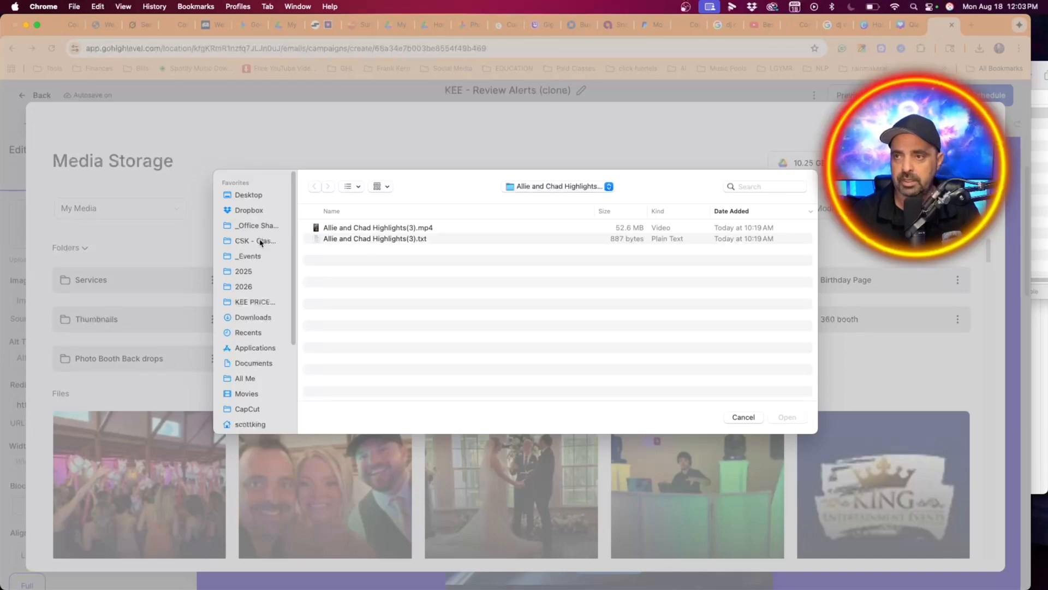
- Upload the newest review graphic, the most recently added WebP file, from the desktop's Web folder to the media library
left_click(249, 196)
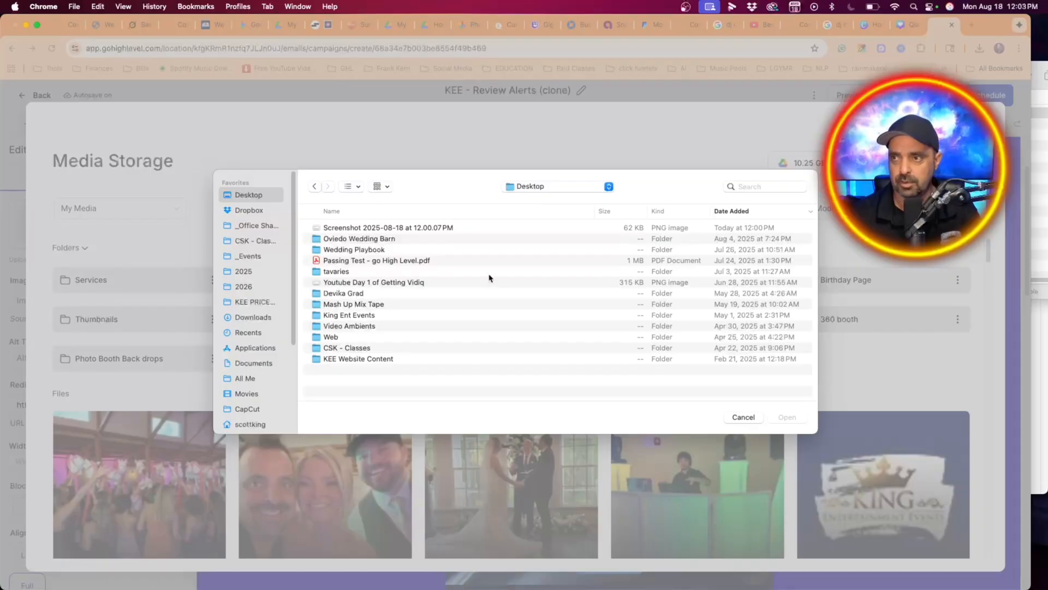
double_click(380, 337)
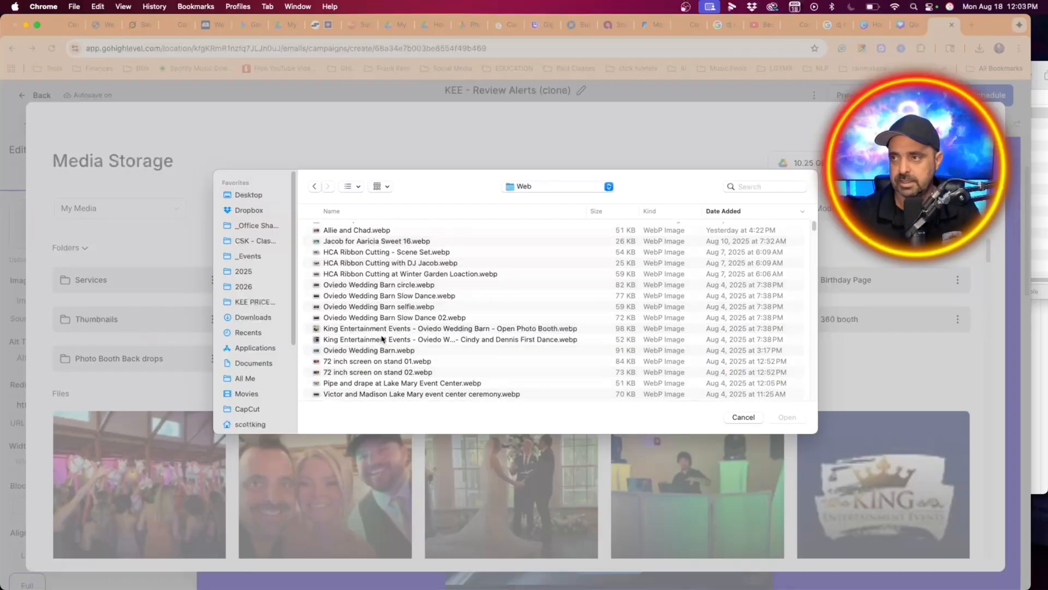
scroll(383, 338, "up", 1)
left_click(347, 228)
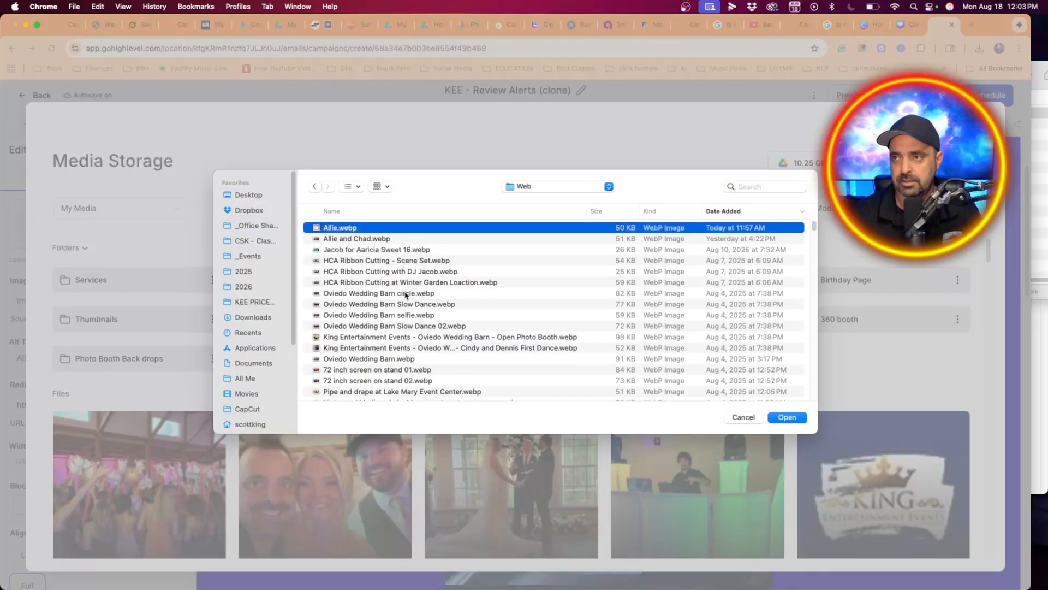
left_click(787, 417)
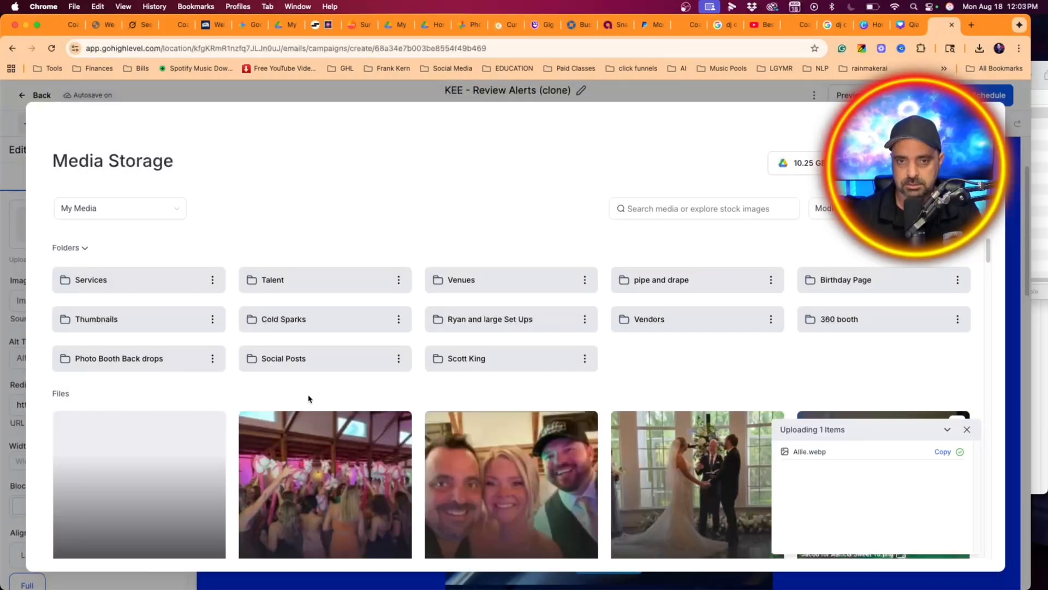
- Insert the uploaded review graphic into the email's image block and look over the rest of the email
left_click(212, 425)
left_click(206, 446)
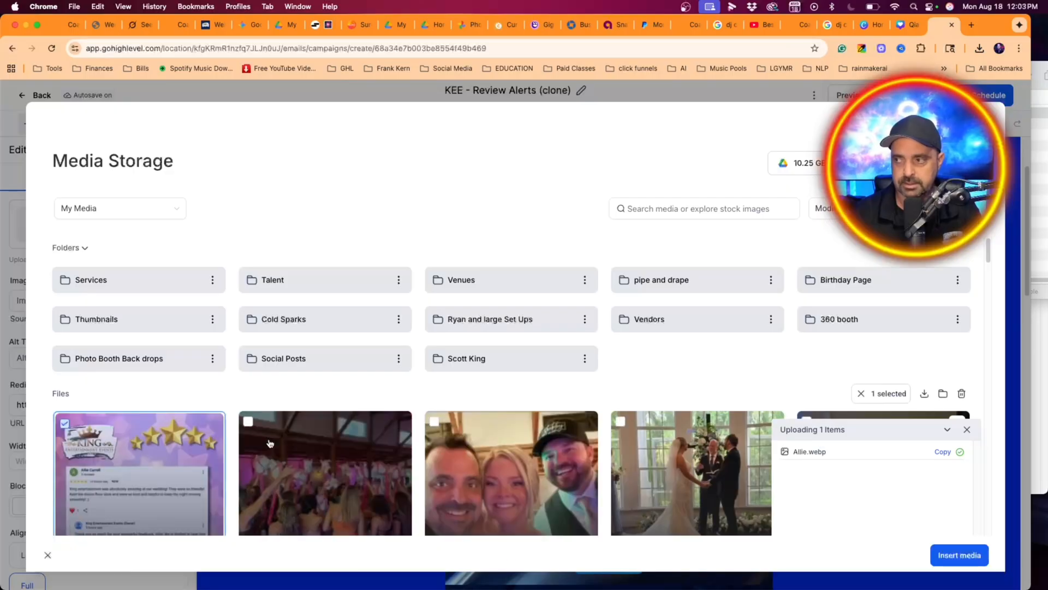
left_click(957, 555)
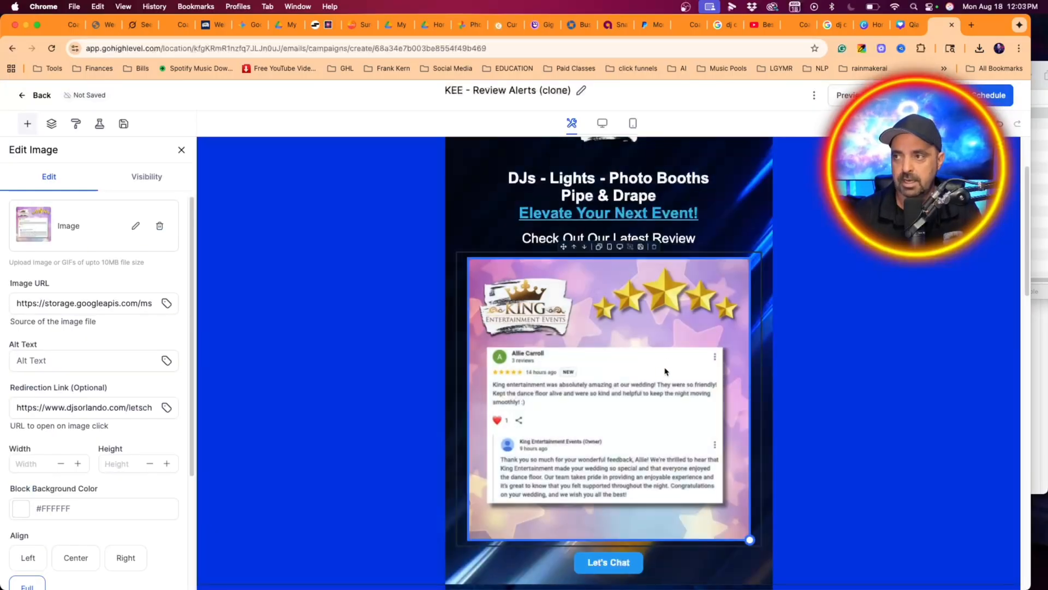
scroll(666, 371, "down", 10)
scroll(643, 389, "down", 5)
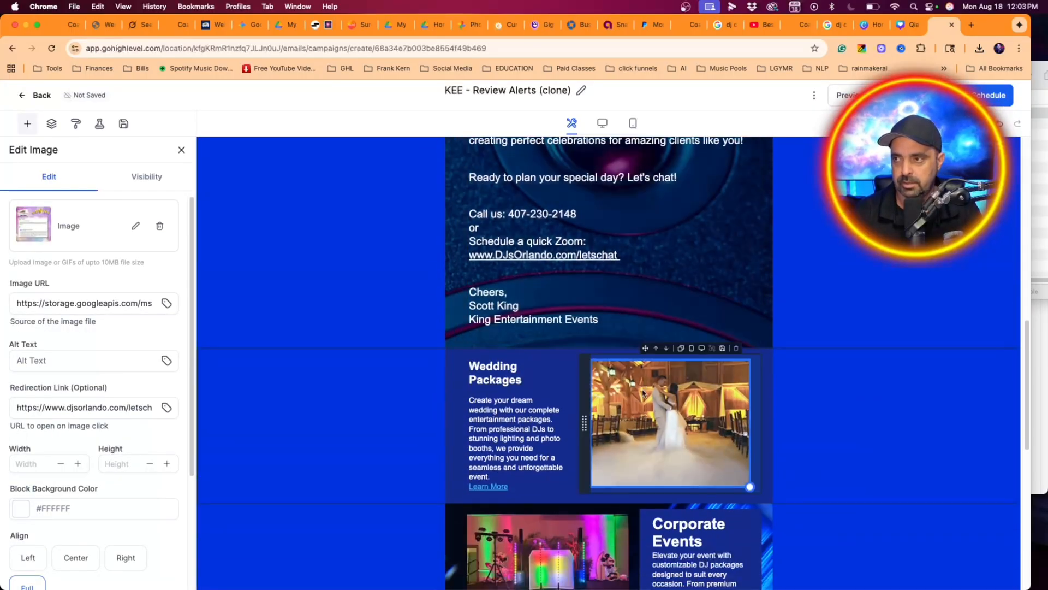
scroll(803, 421, "up", 7)
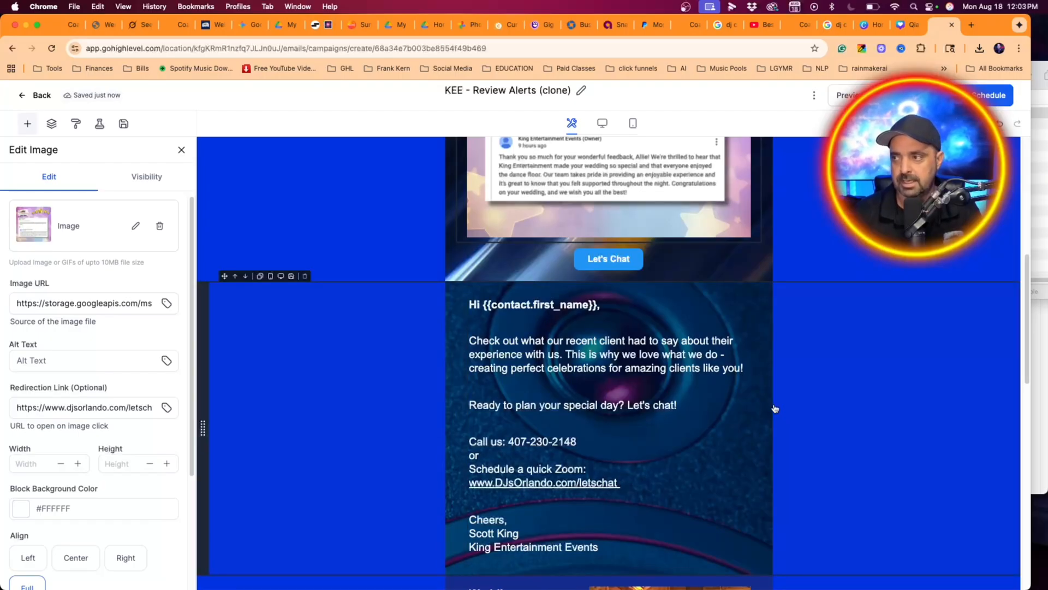
scroll(667, 421, "up", 4)
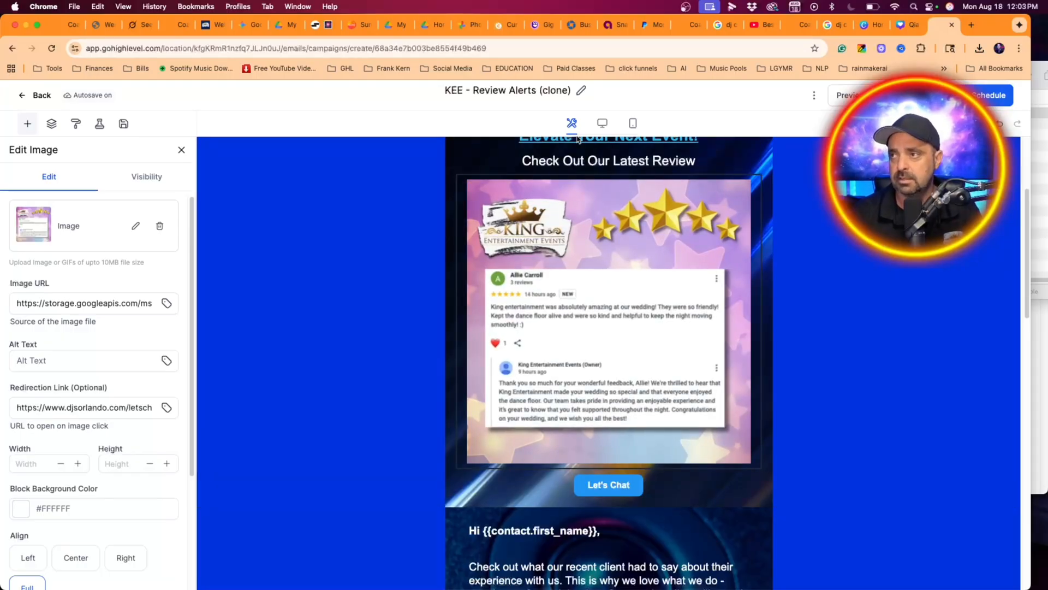
- Rename the campaign by replacing "(clone)" after "KEE - Review Alerts" with a hyphen and the reviewer's first name
left_click(477, 91)
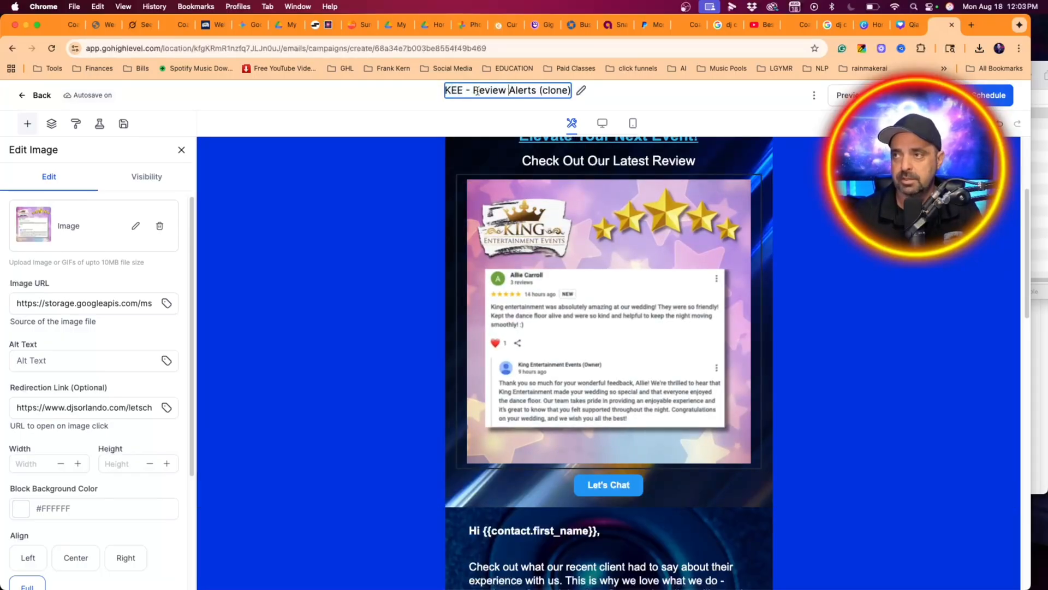
left_click_drag(538, 91, 595, 95)
left_click(567, 91)
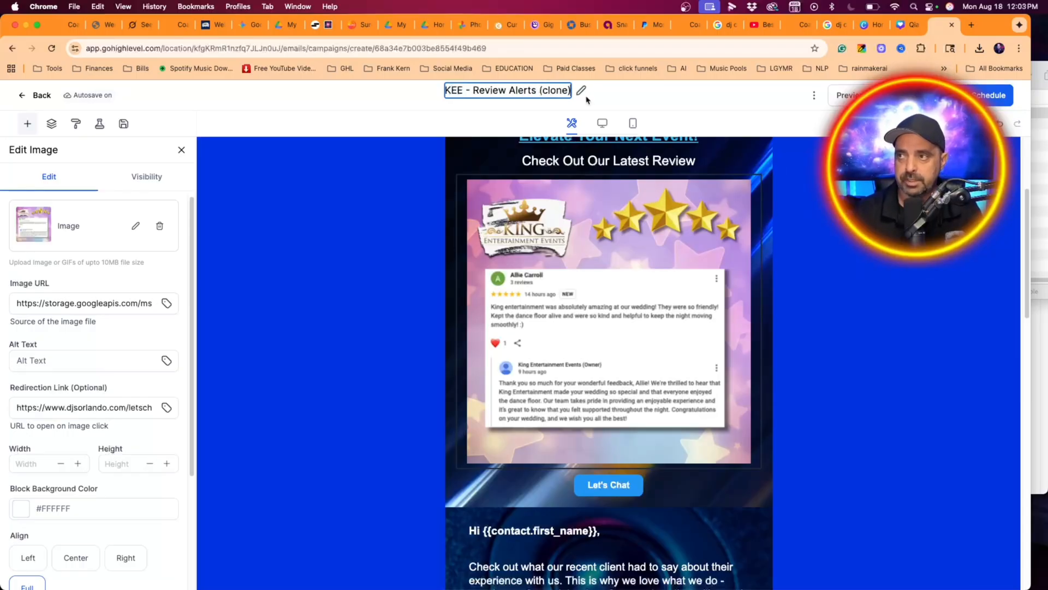
key("BackSpace")
key("BackSpace")
key("BackSpace")
key("BackSpace")
key("BackSpace")
key("BackSpace")
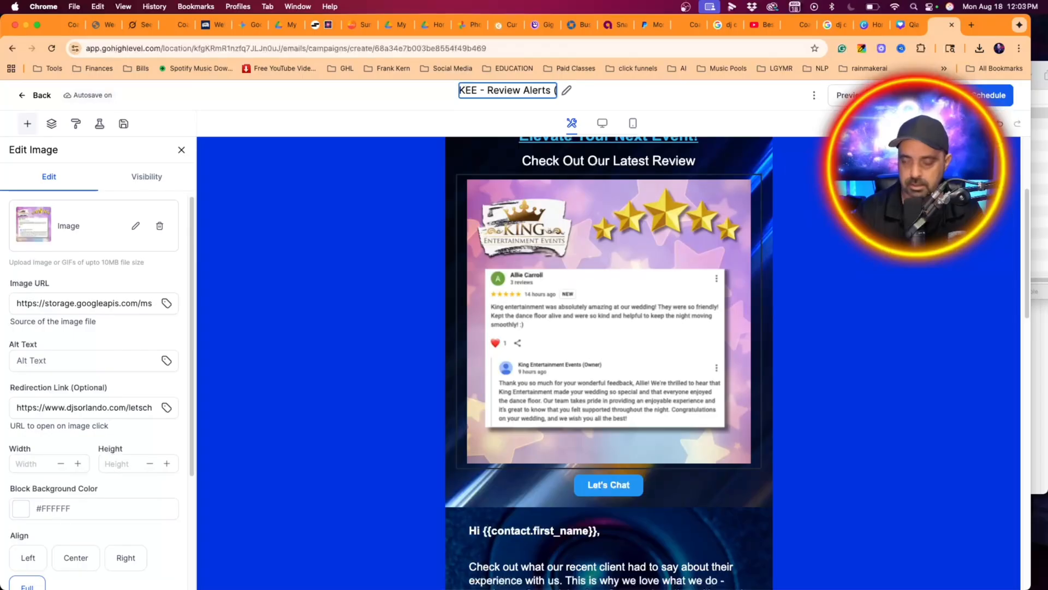
key("BackSpace")
type("- Allie")
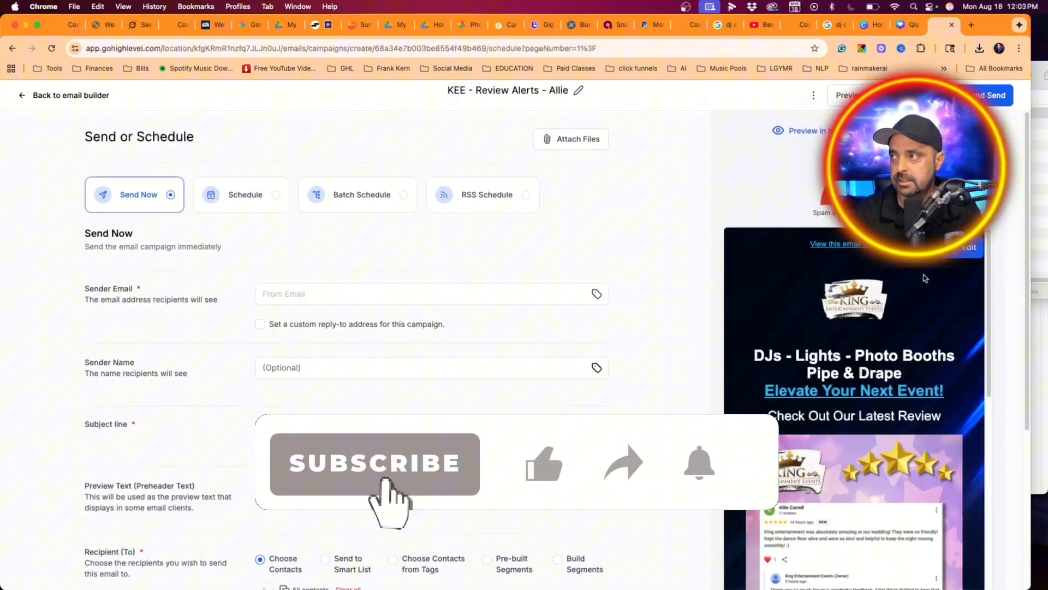
- Set the campaign's sender email to the company's general info address
left_click(361, 294)
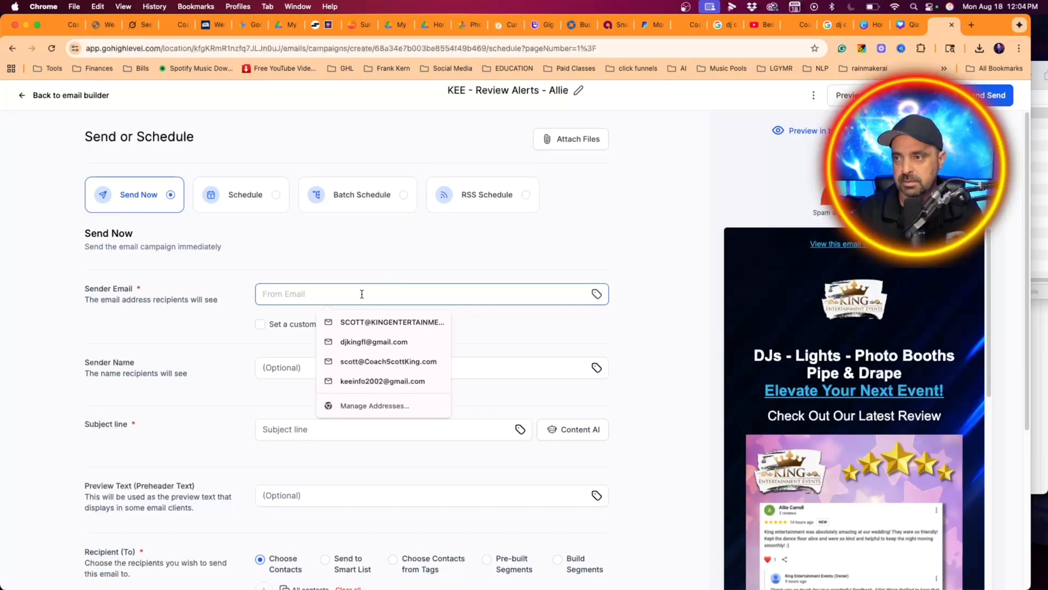
type("info")
left_click(371, 318)
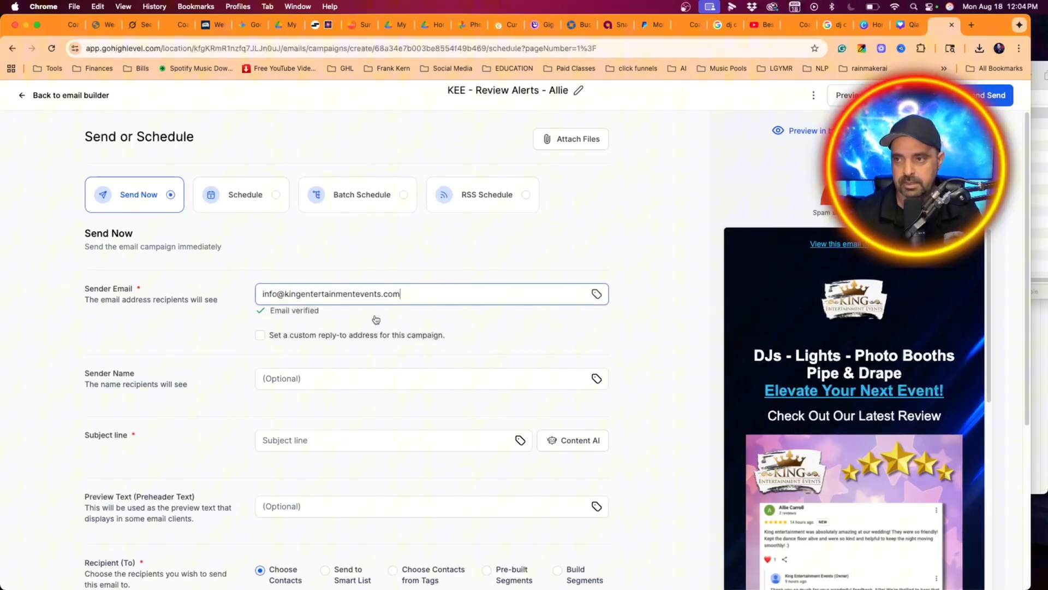
- Set the sender name to King Entertainment Events
left_click(364, 378)
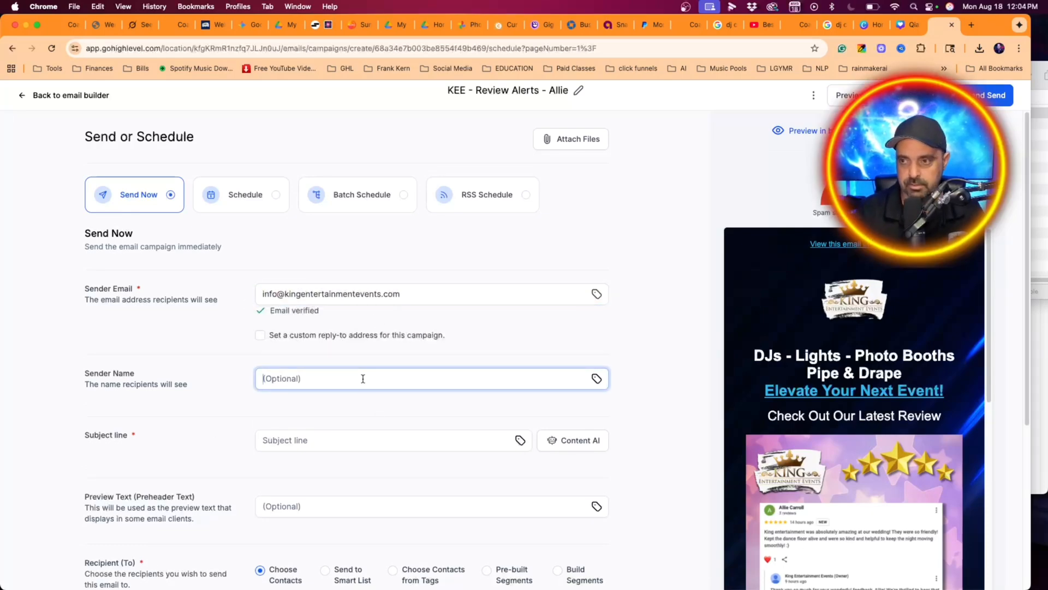
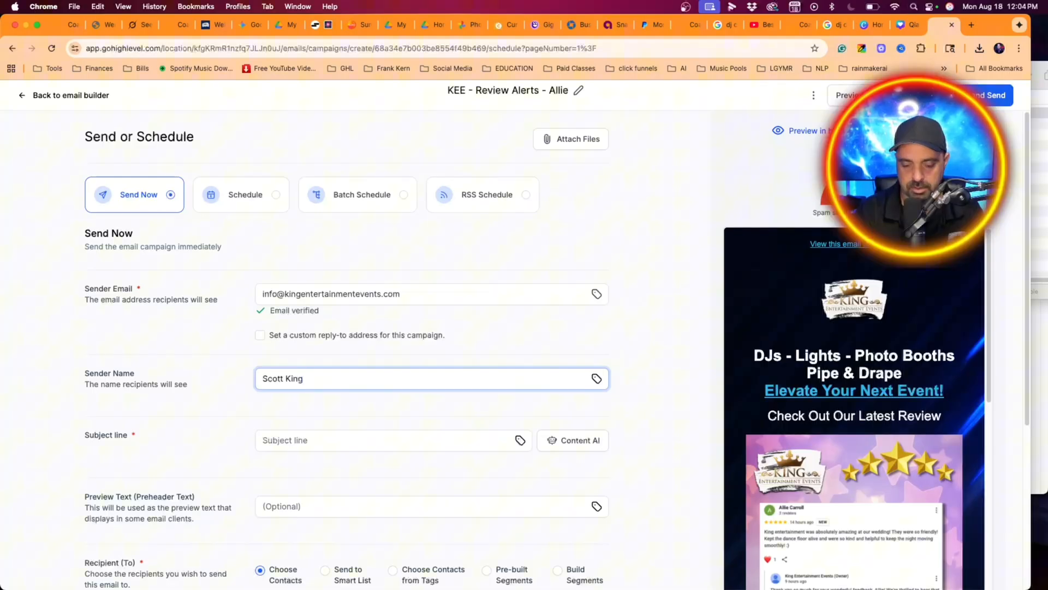
type("t")
key("BackSpace")
key("BackSpace")
key("BackSpace")
key("BackSpace")
key("BackSpace")
type("King E")
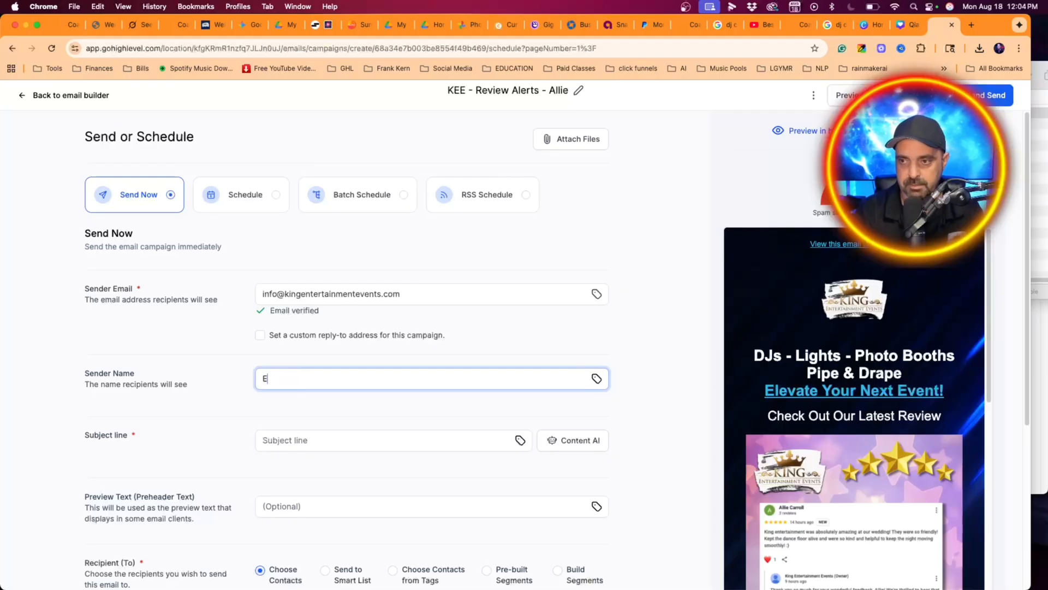
type("ntertainment Events")
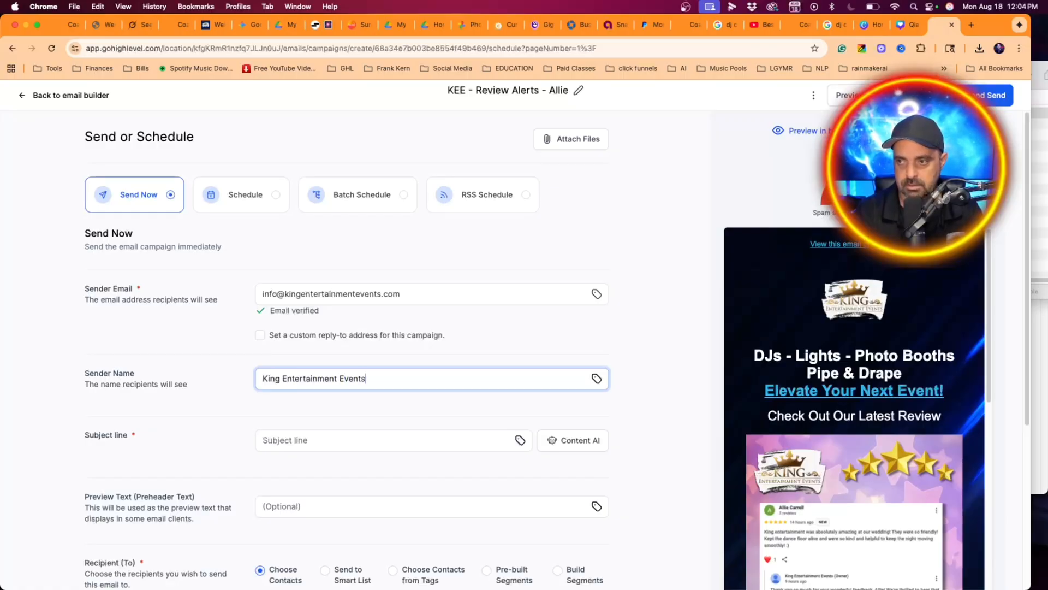
- Enter "Check Out Our New Review!" as the campaign's subject line
scroll(410, 381, "down", 1)
left_click(306, 431)
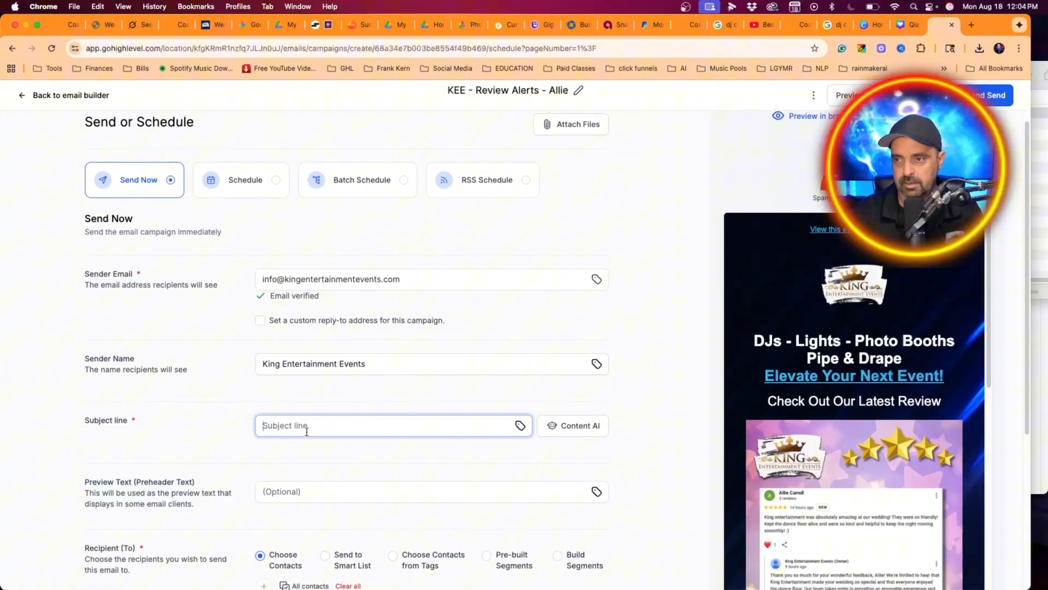
type("Check Out OUr")
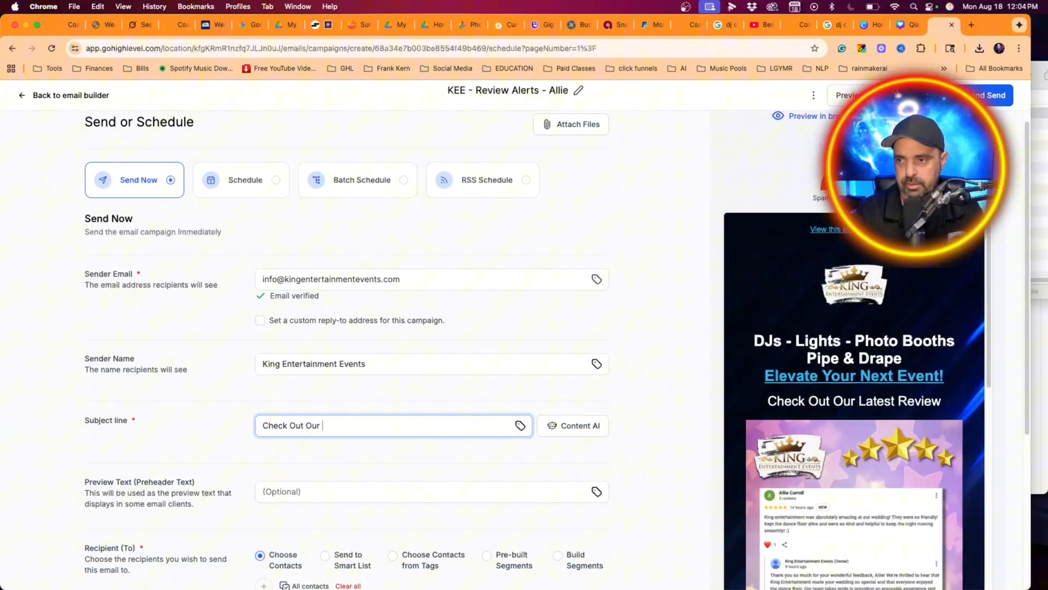
type(" New Rev")
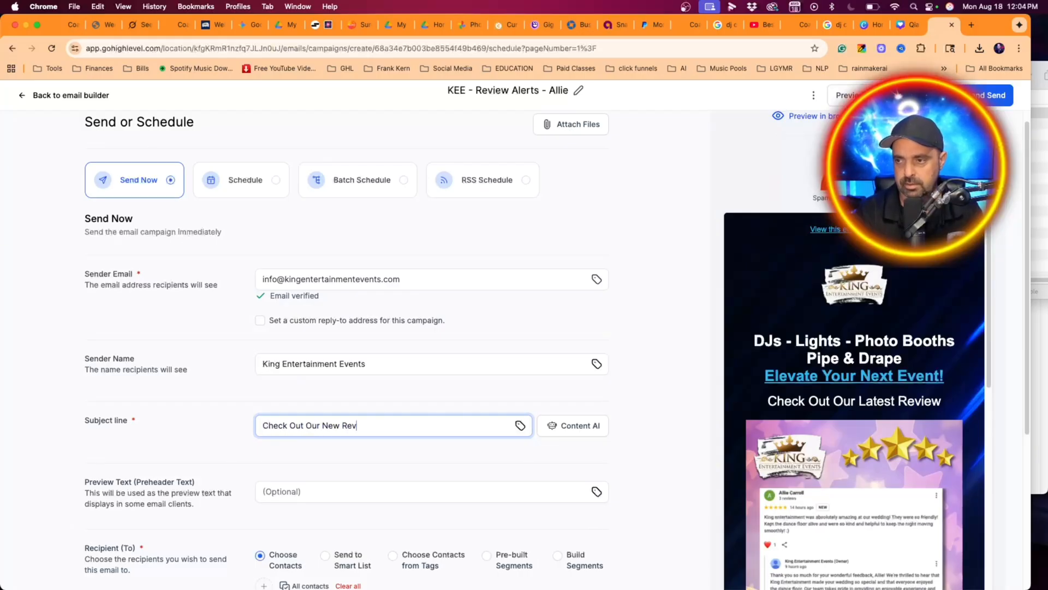
type("iew!")
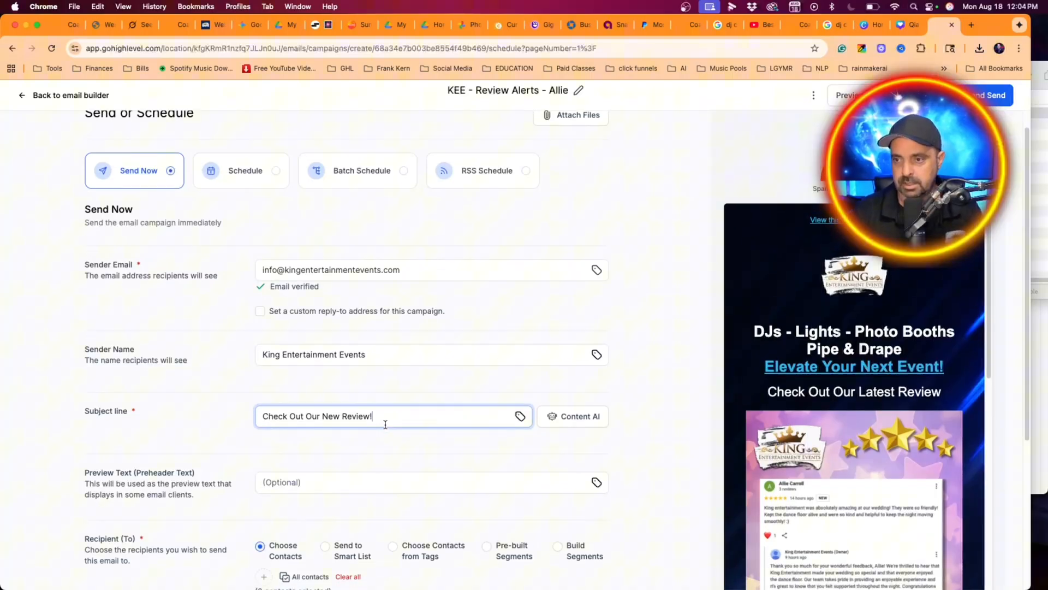
- Choose all contacts as the campaign's recipients and check the tracking and resend settings below
scroll(384, 421, "down", 3)
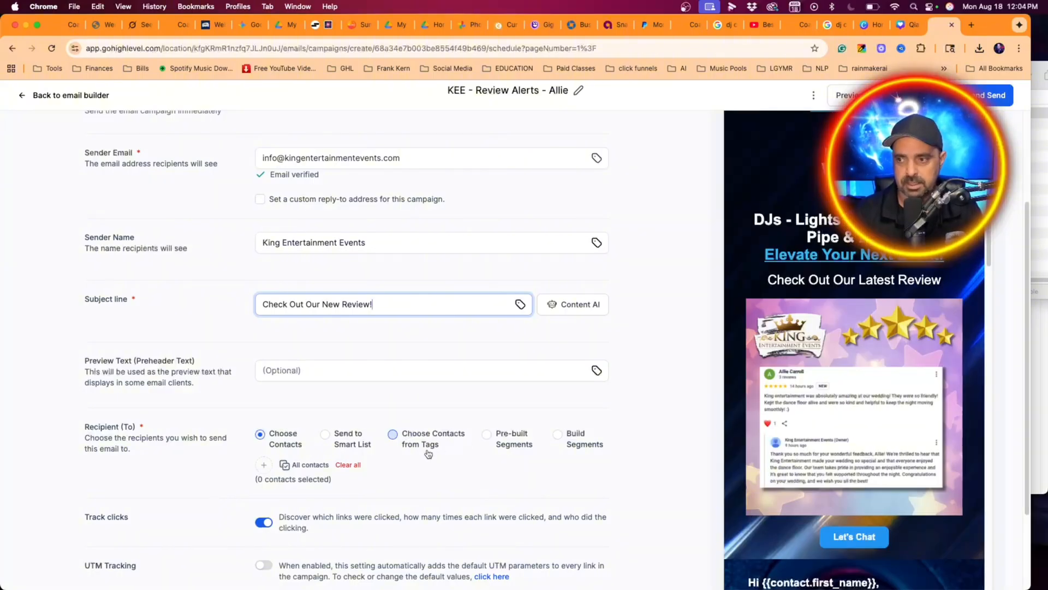
scroll(444, 451, "down", 1)
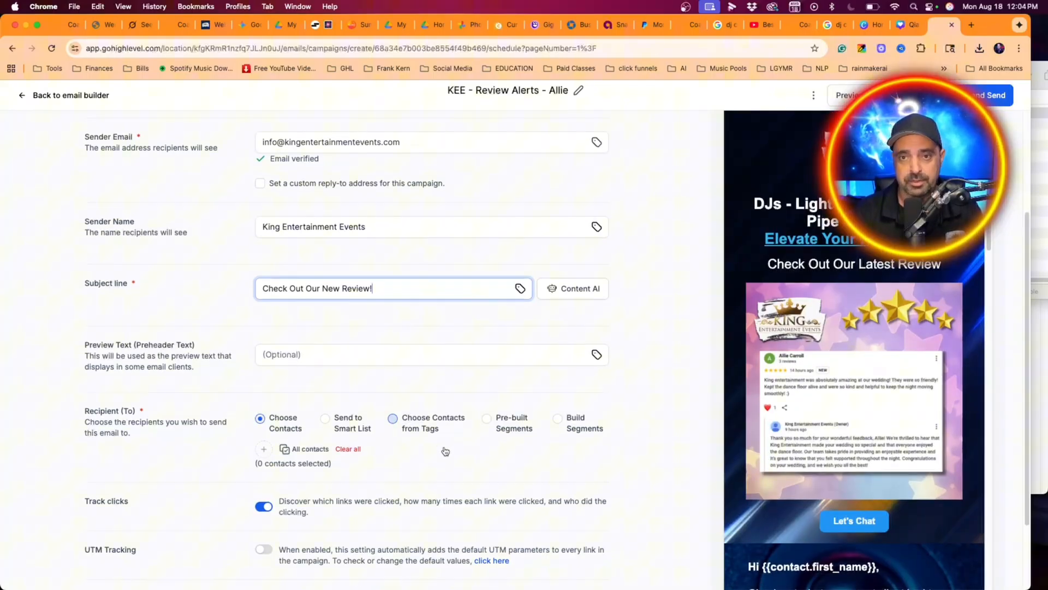
scroll(446, 450, "down", 1)
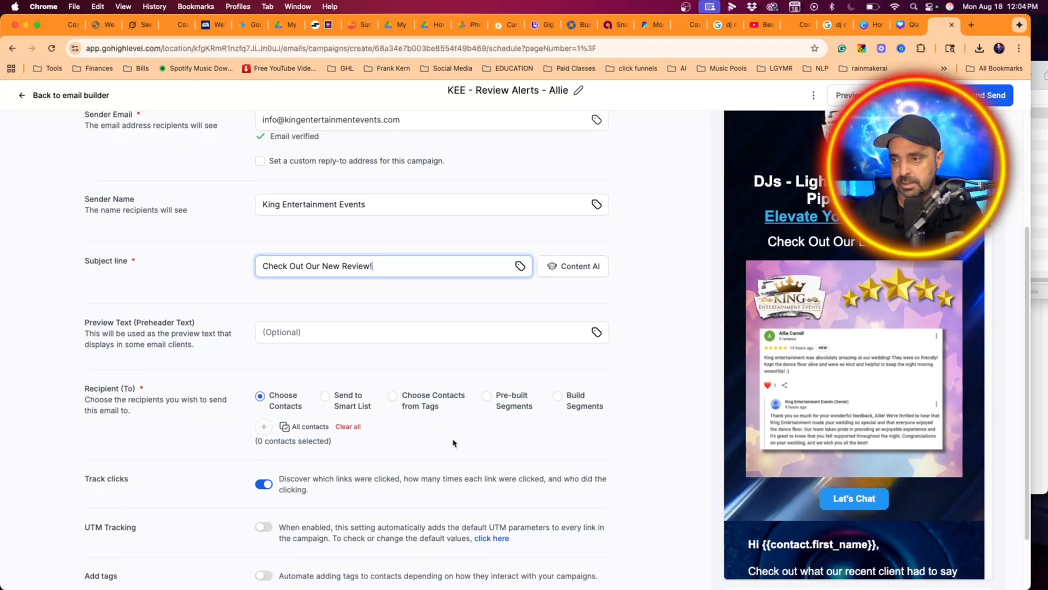
left_click(306, 426)
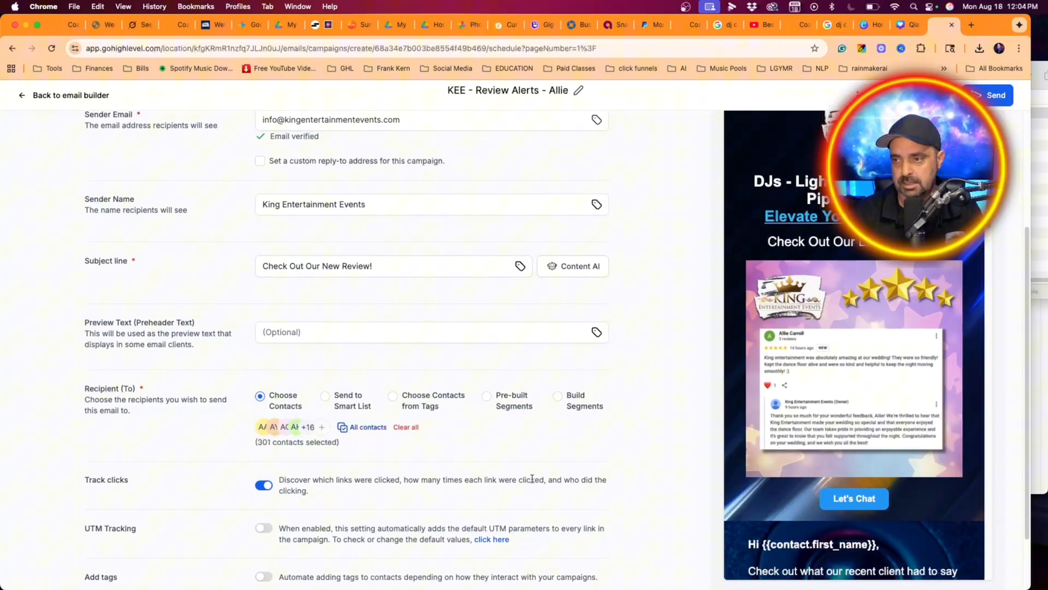
left_click_drag(259, 442, 351, 461)
scroll(399, 473, "down", 2)
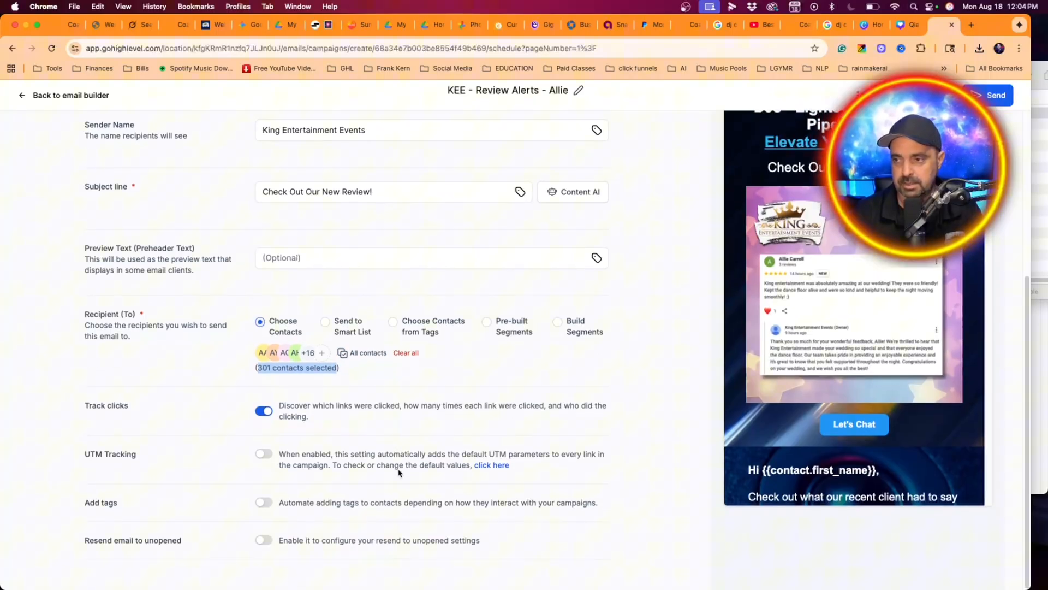
- Switch the campaign from immediate sending to scheduled delivery and set its date to 2025-08-20
scroll(393, 480, "up", 5)
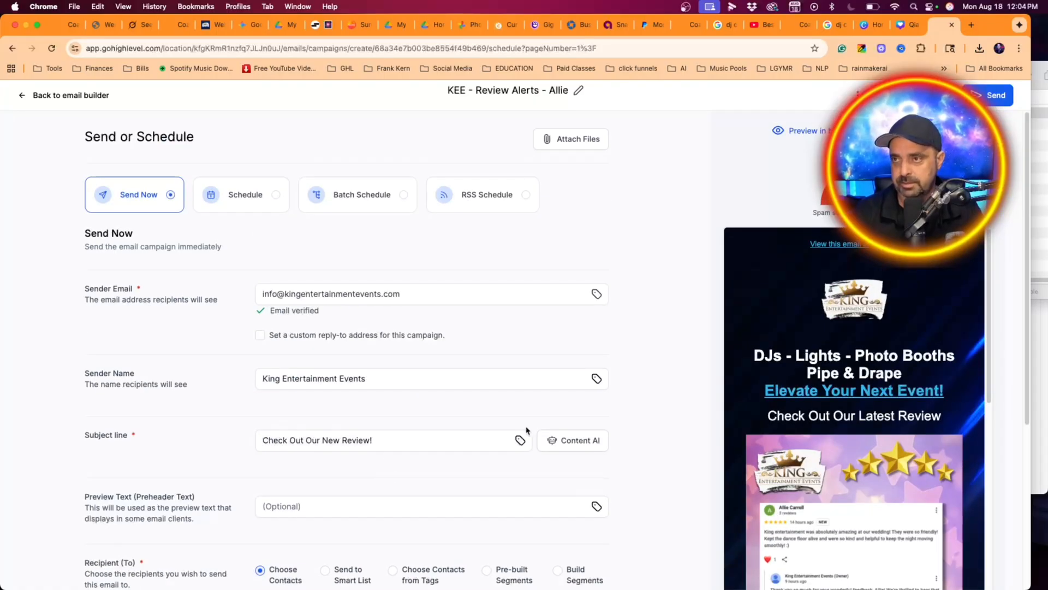
left_click(251, 205)
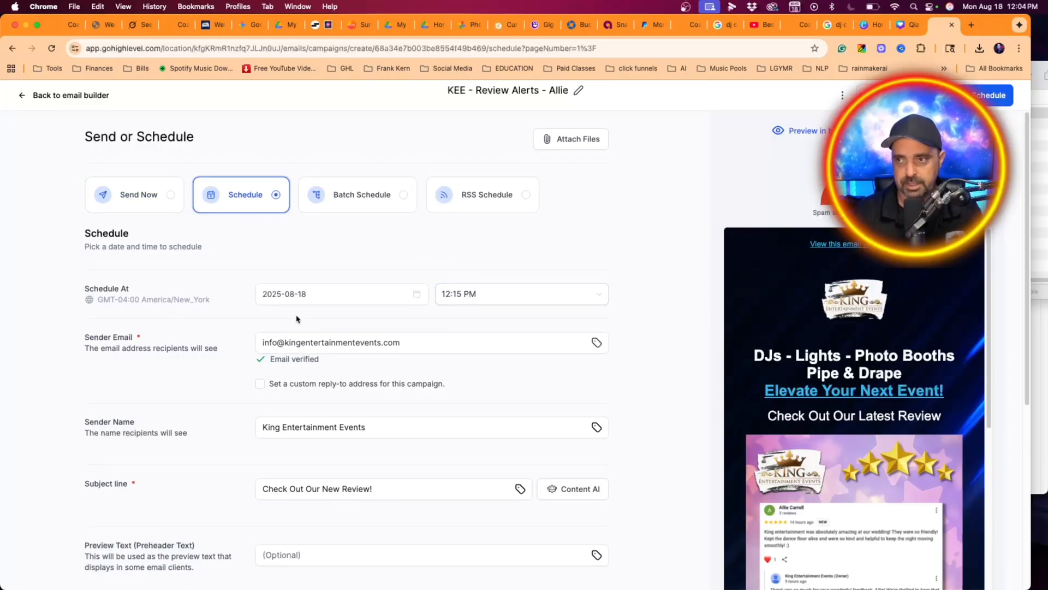
left_click(363, 302)
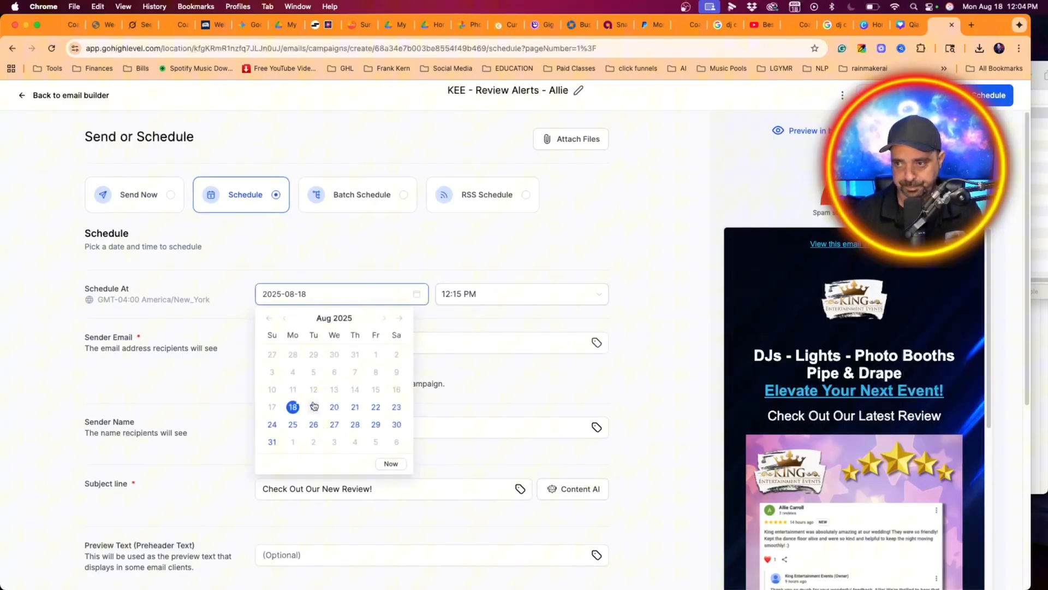
left_click(333, 408)
- Set the campaign's scheduled sending time to 08:15 AM
left_click(540, 301)
scroll(546, 345, "up", 5)
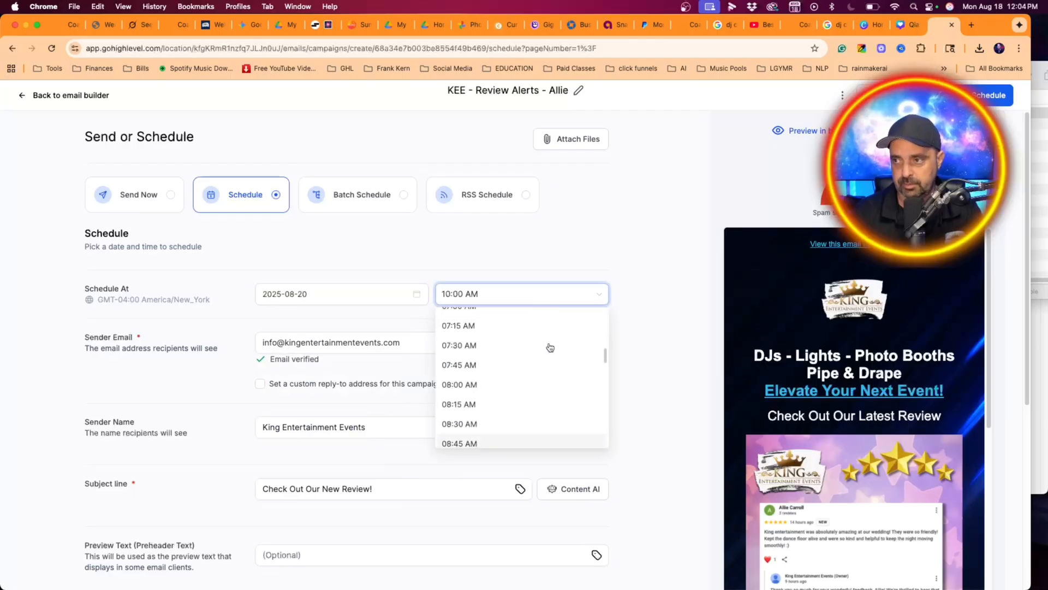
scroll(541, 344, "up", 5)
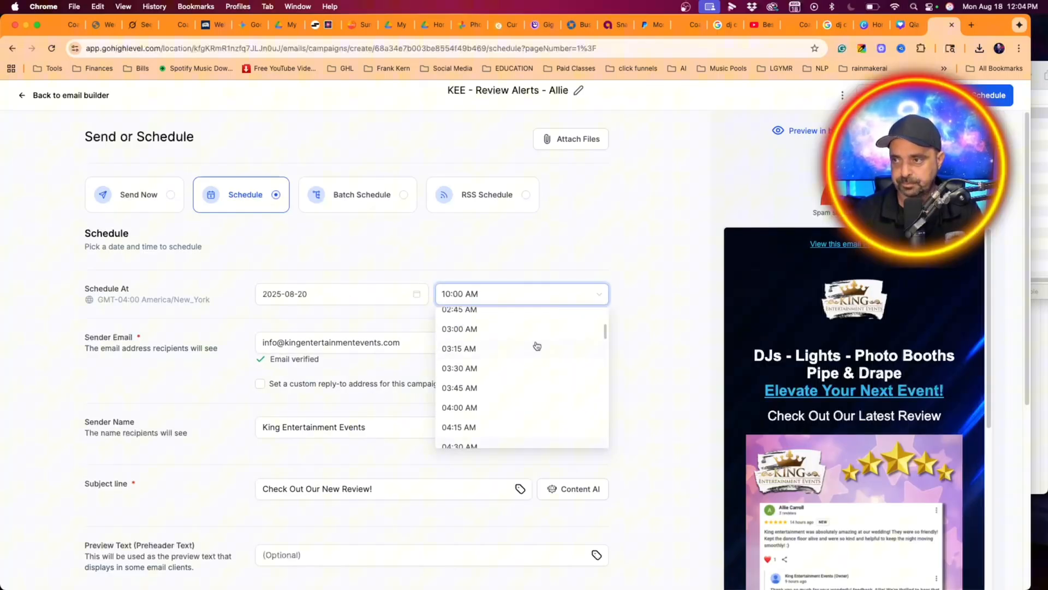
scroll(538, 345, "down", 15)
scroll(536, 346, "up", 4)
scroll(536, 346, "down", 2)
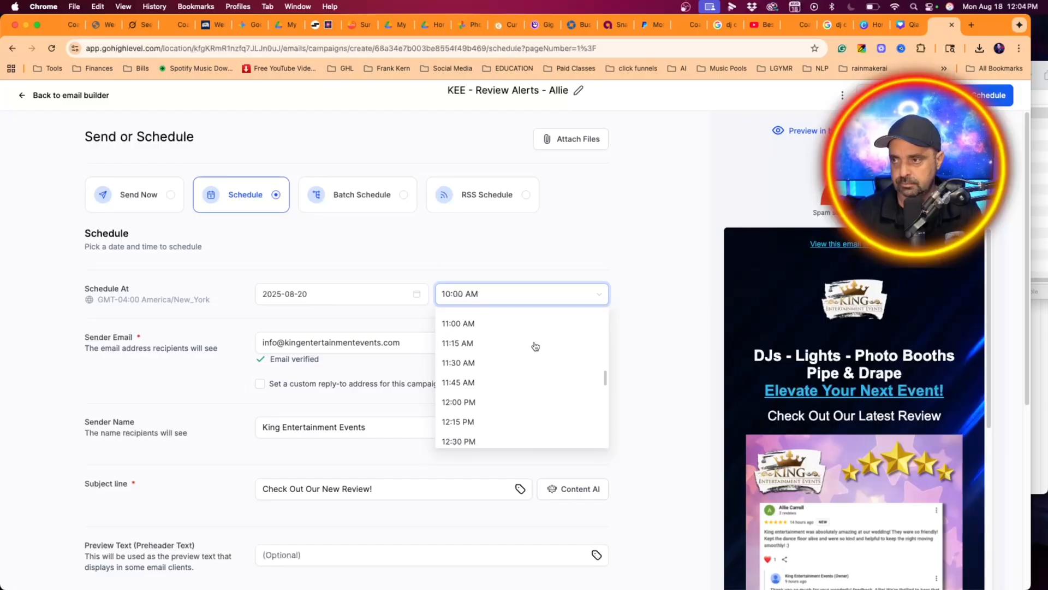
scroll(536, 347, "up", 8)
scroll(535, 347, "down", 4)
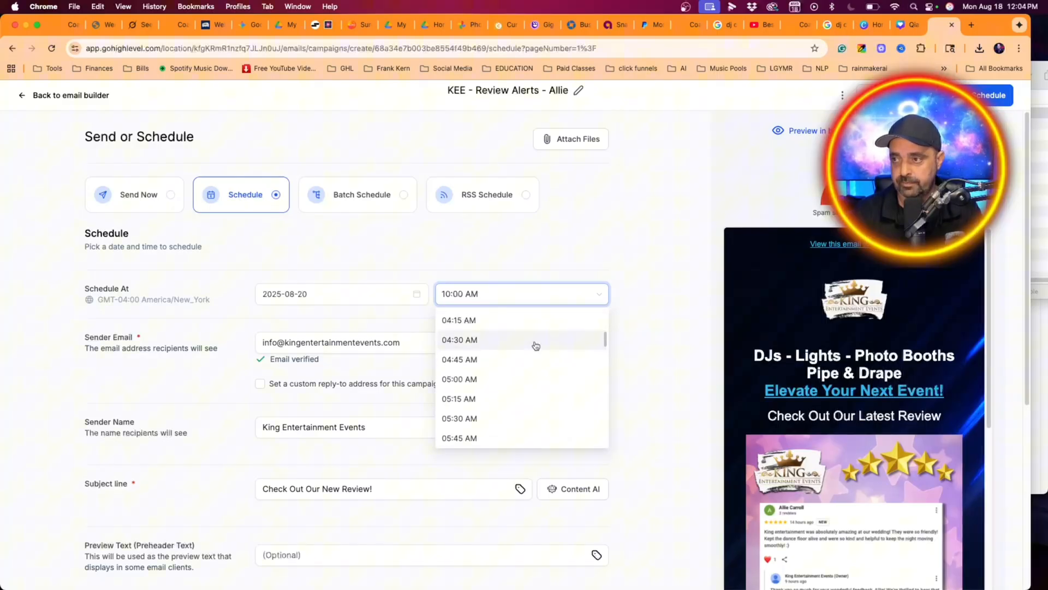
scroll(486, 333, "up", 2)
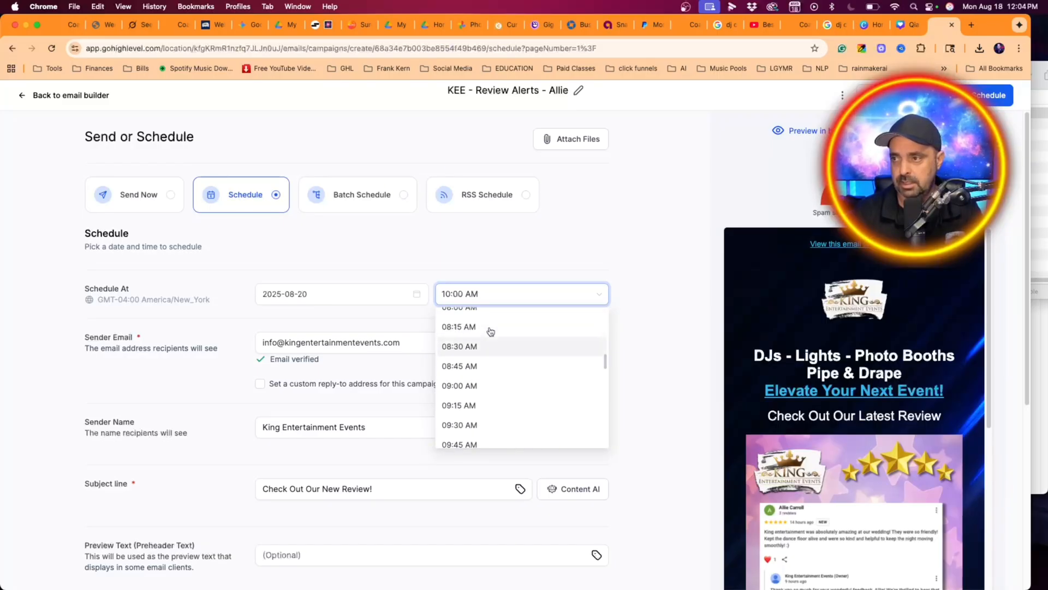
left_click(482, 329)
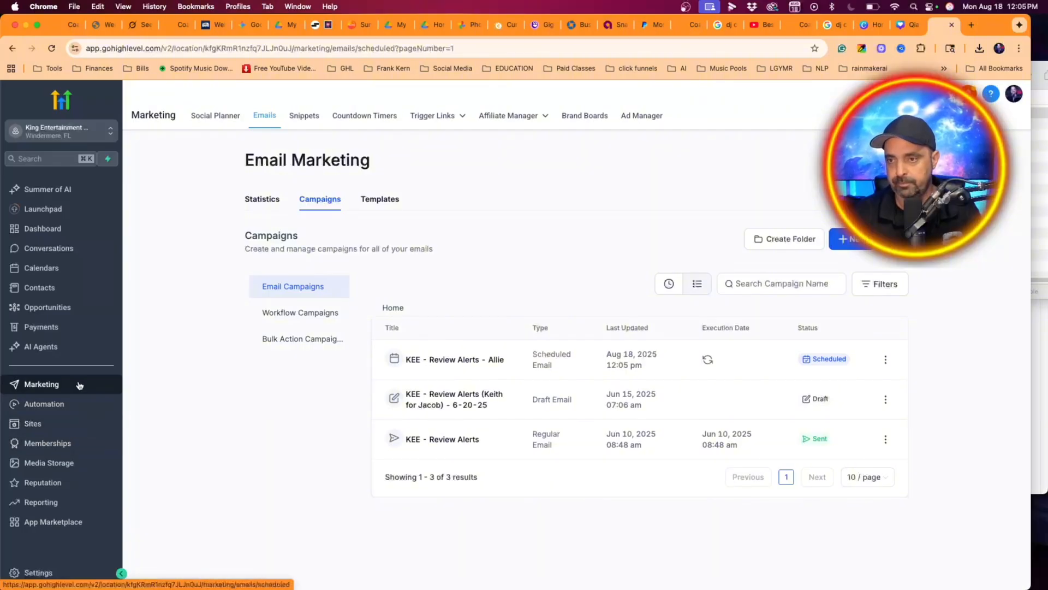
left_click(212, 118)
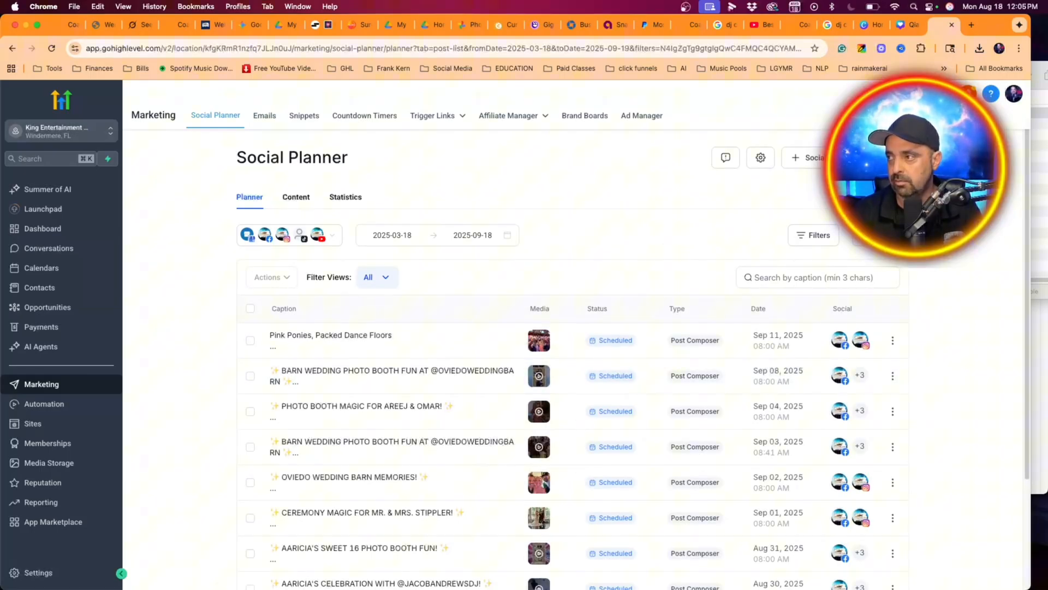
left_click(894, 236)
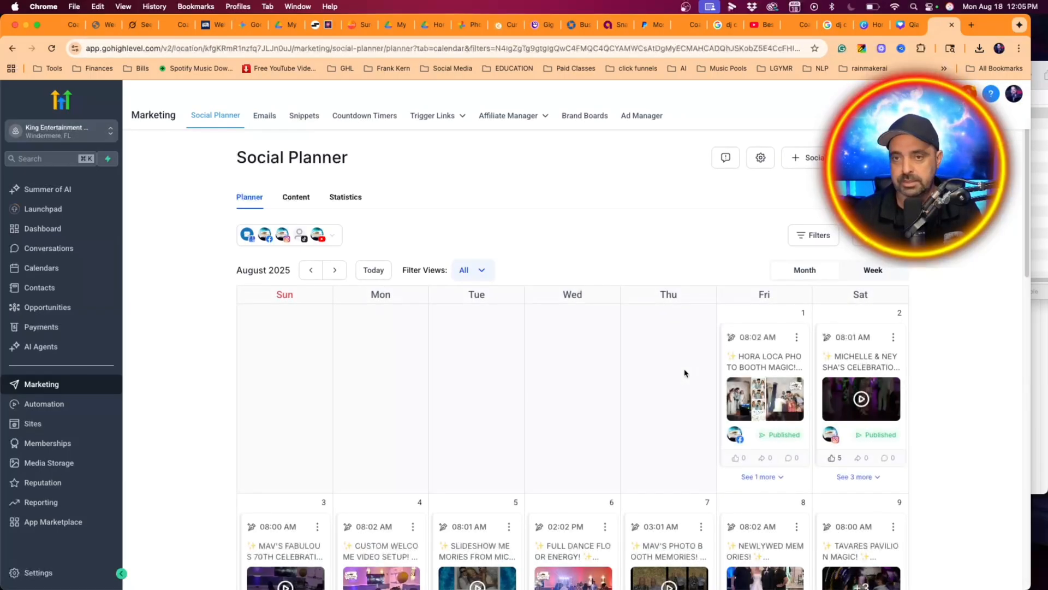
scroll(685, 374, "down", 8)
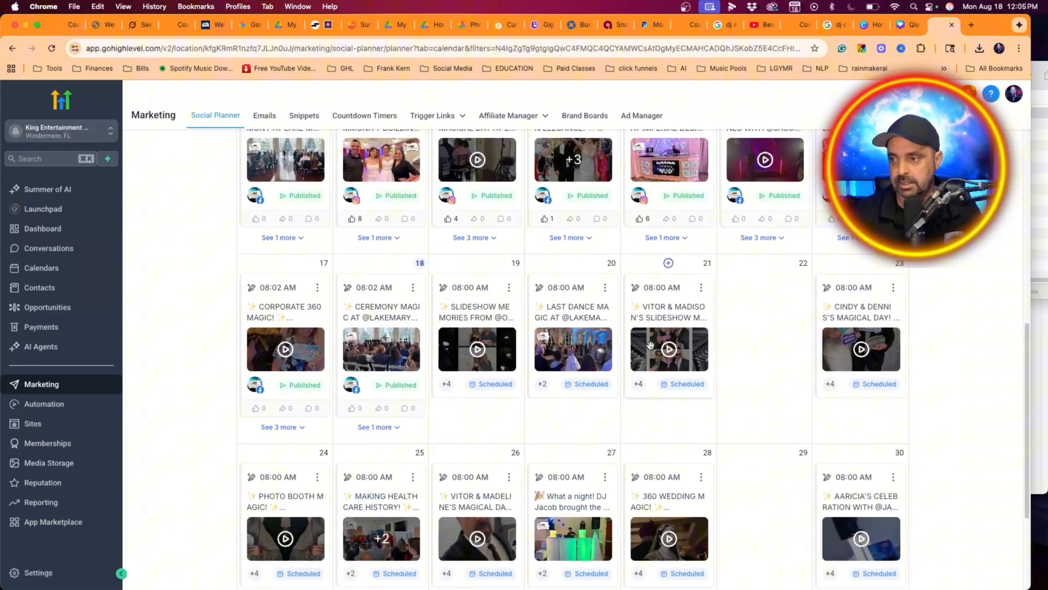
scroll(648, 344, "down", 1)
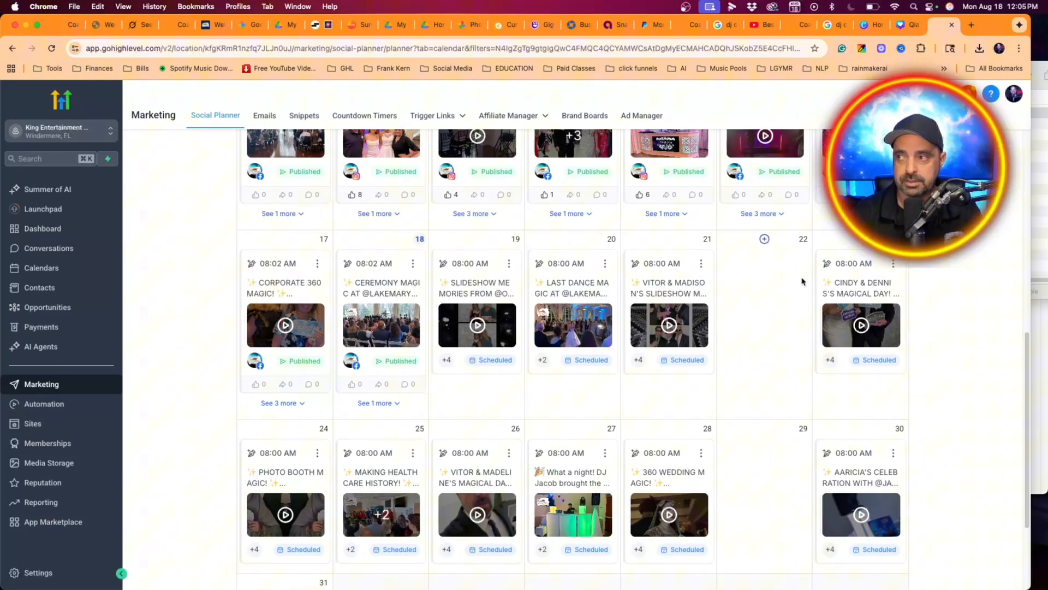
left_click(764, 239)
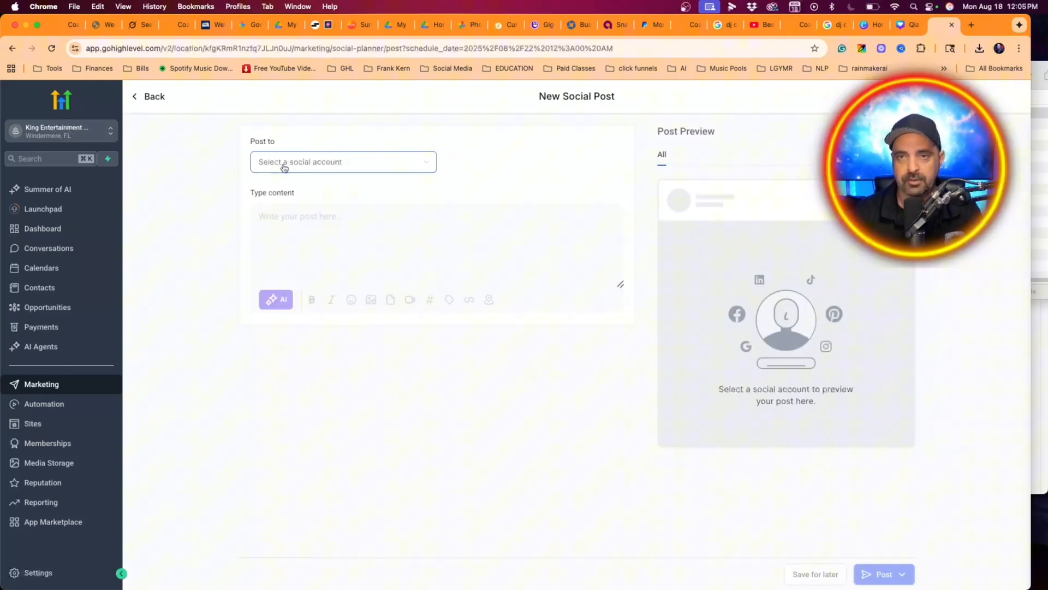
- Choose the Just Images account group as the destination for the new social post
left_click(283, 167)
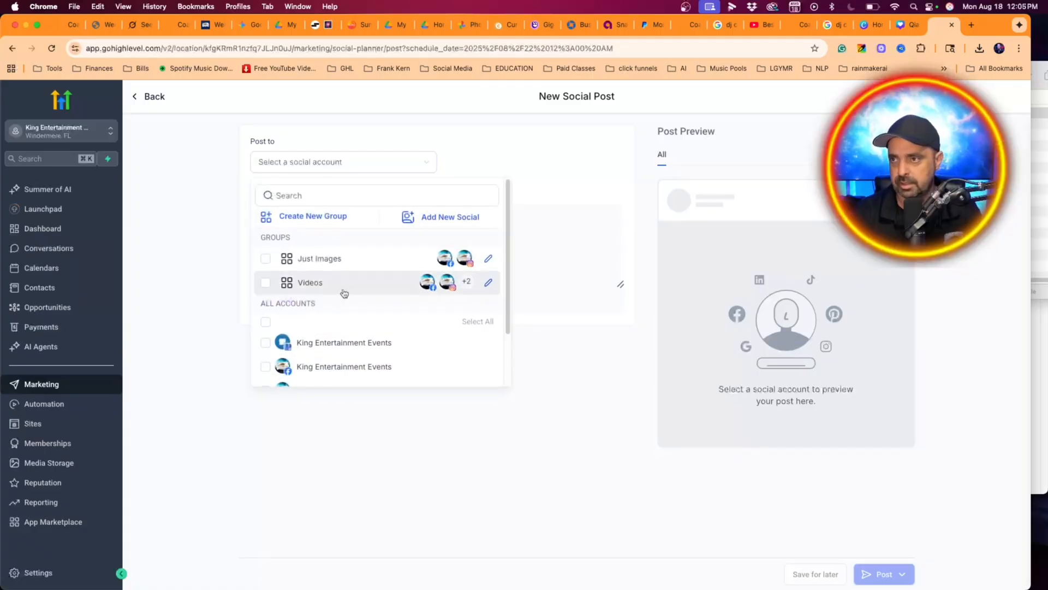
left_click(345, 262)
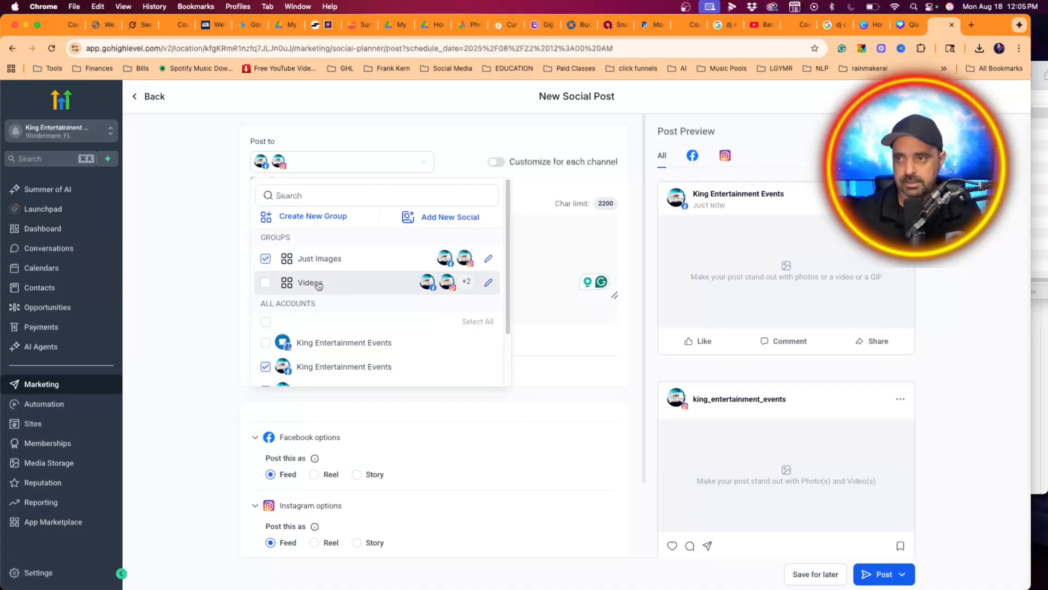
scroll(382, 330, "down", 3)
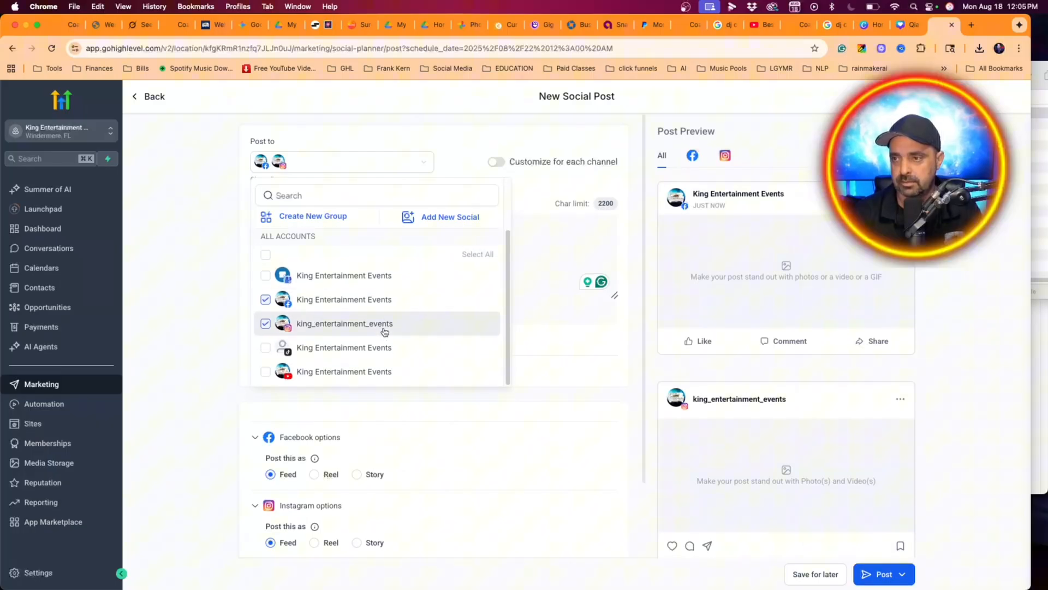
left_click(204, 276)
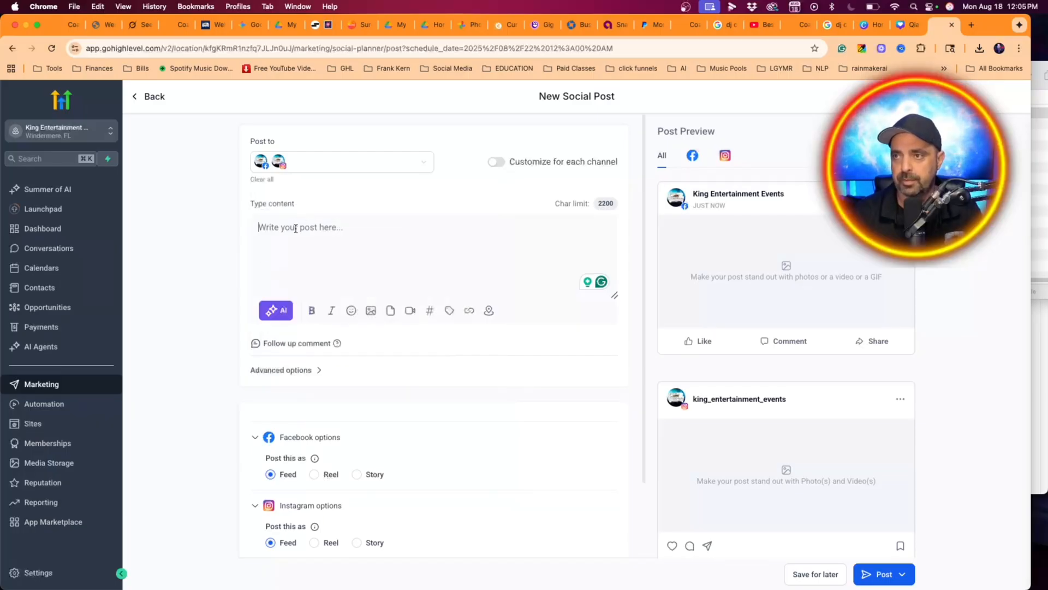
- Insert the five-star review graphic from the media library into the social post
left_click(371, 310)
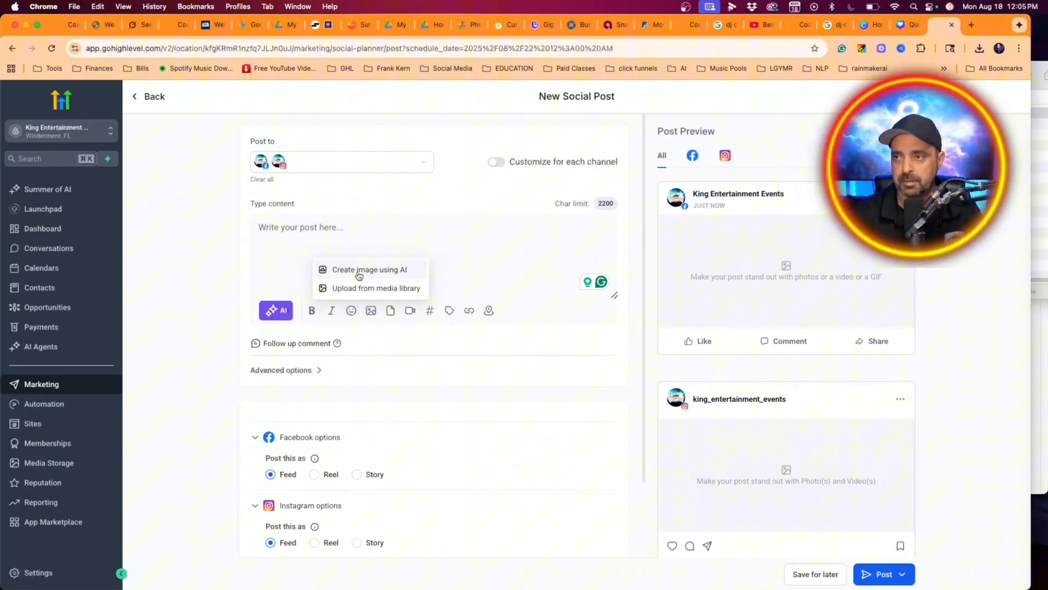
left_click(361, 288)
left_click(217, 433)
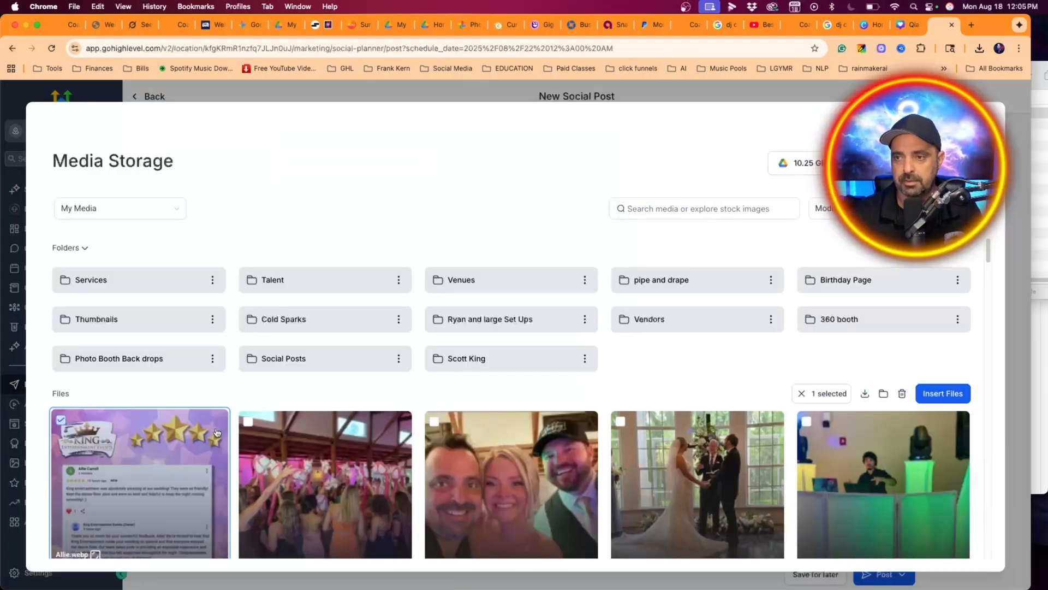
left_click(943, 393)
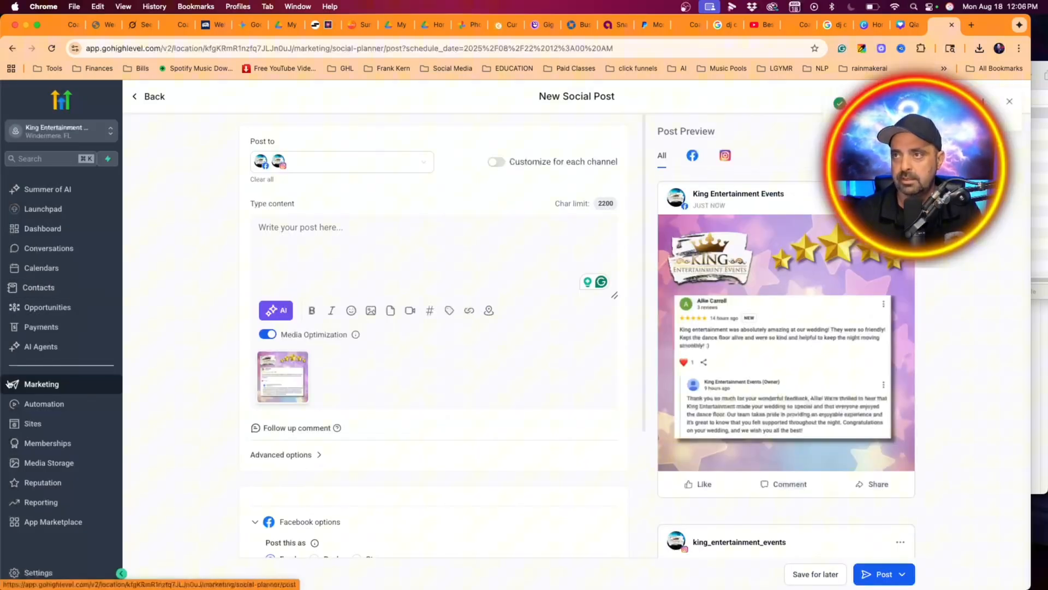
- Switch to the Rewrite assistant's chat in OJOY and examine the earlier wedding prompt and its script
left_click_drag(329, 25, 901, 24)
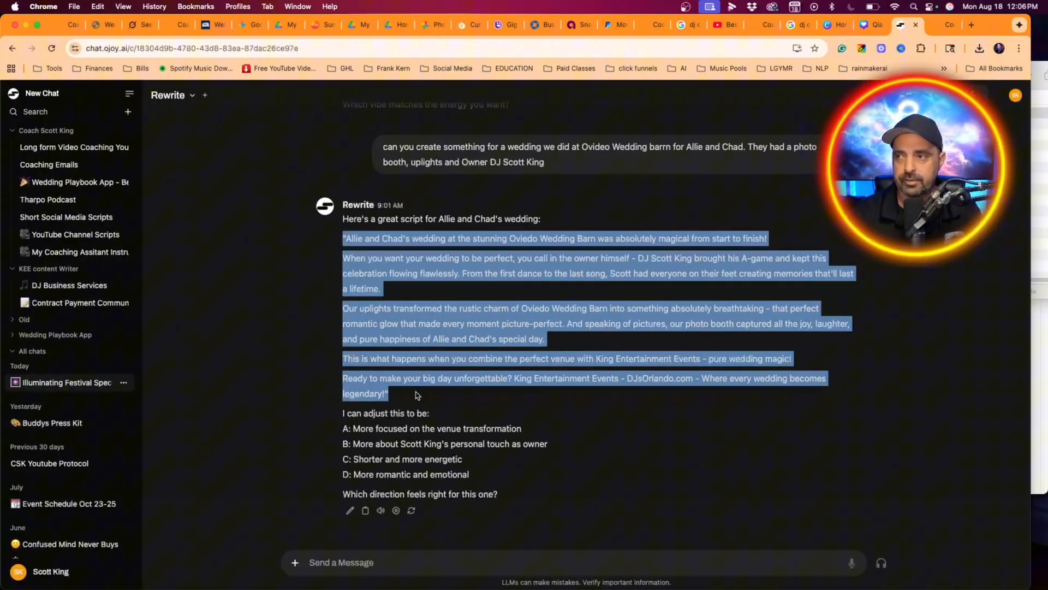
left_click(399, 566)
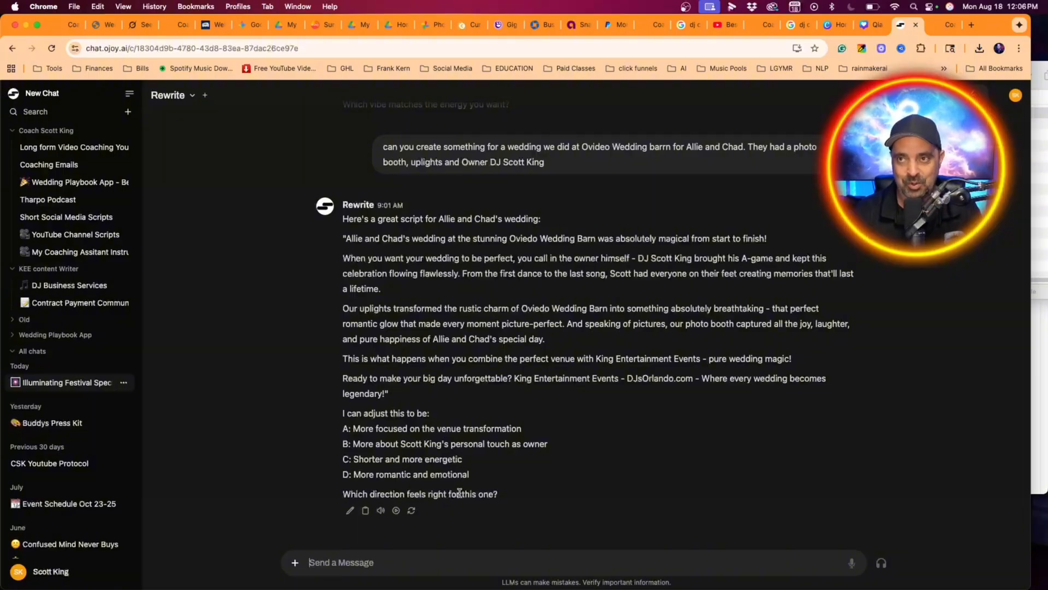
scroll(470, 460, "up", 3)
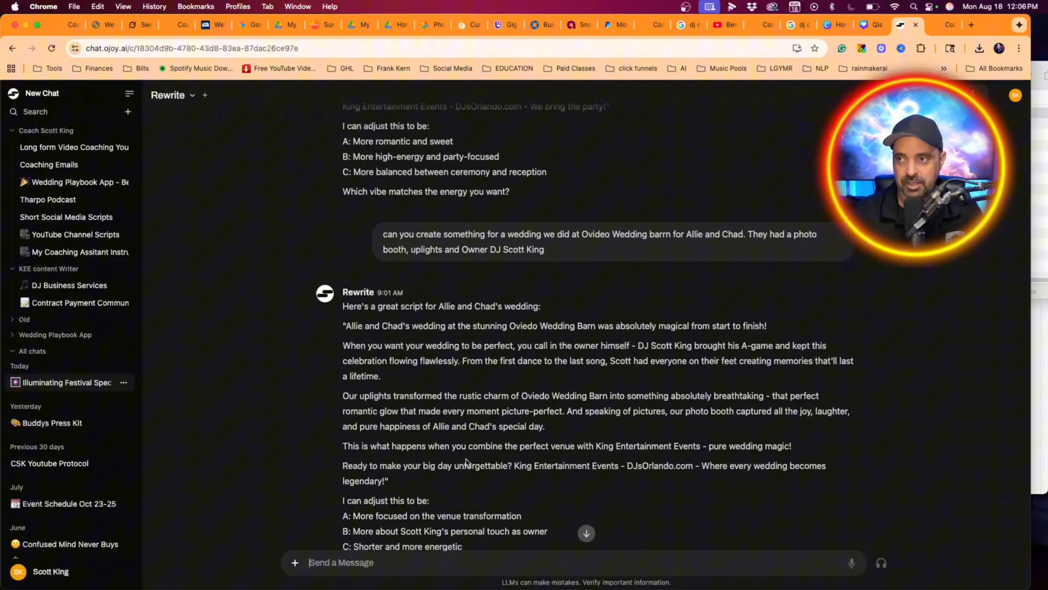
scroll(467, 464, "down", 3)
scroll(466, 461, "up", 10)
scroll(454, 462, "down", 10)
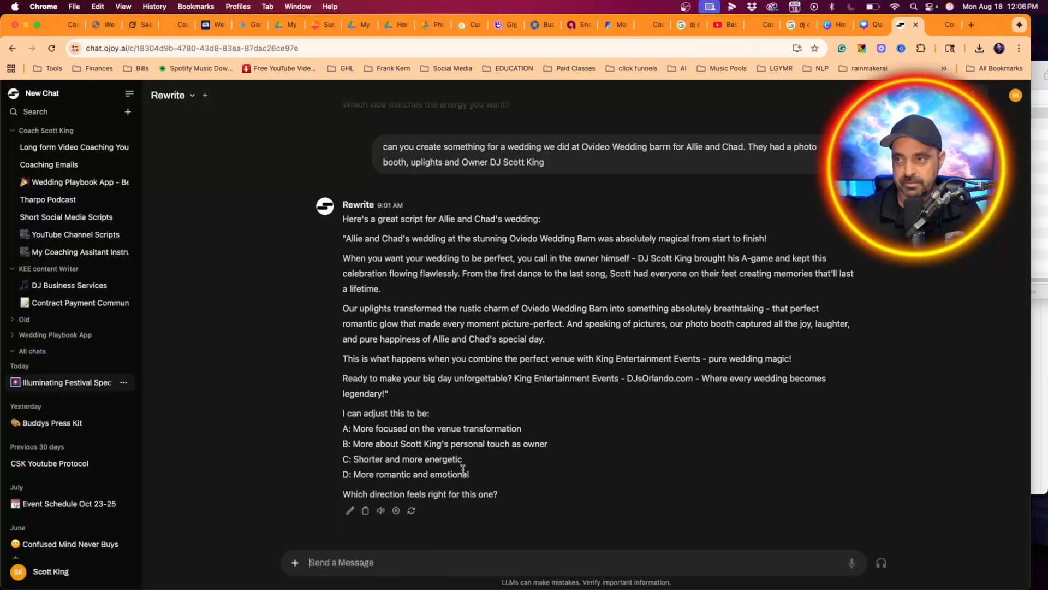
scroll(455, 459, "up", 3)
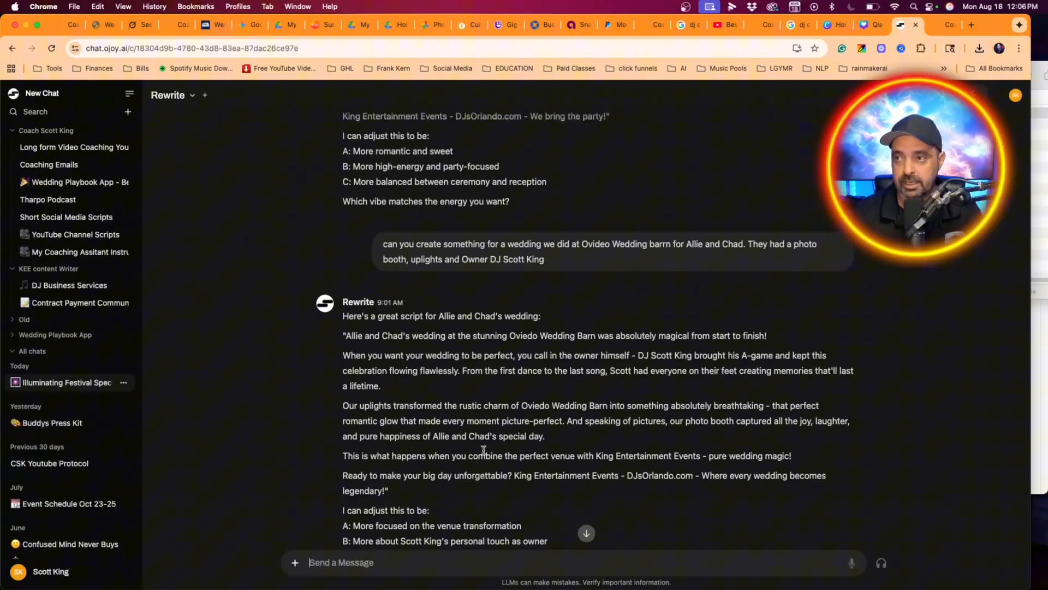
scroll(432, 442, "down", 3)
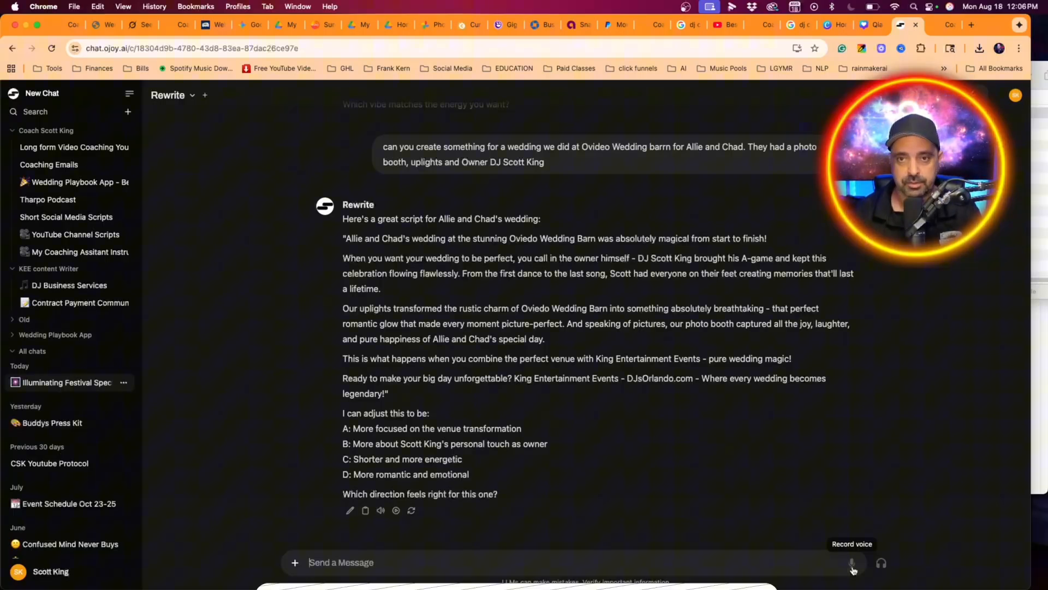
- Dictate and send a request for a social post with hashtags about the couple's five-star Google review for their wedding
left_click(852, 564)
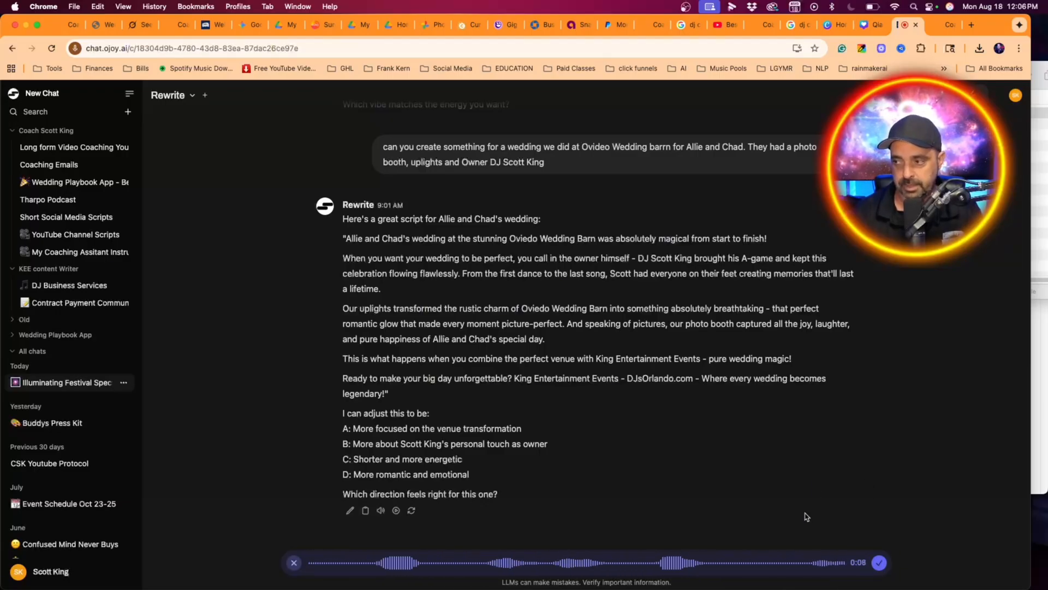
left_click(880, 564)
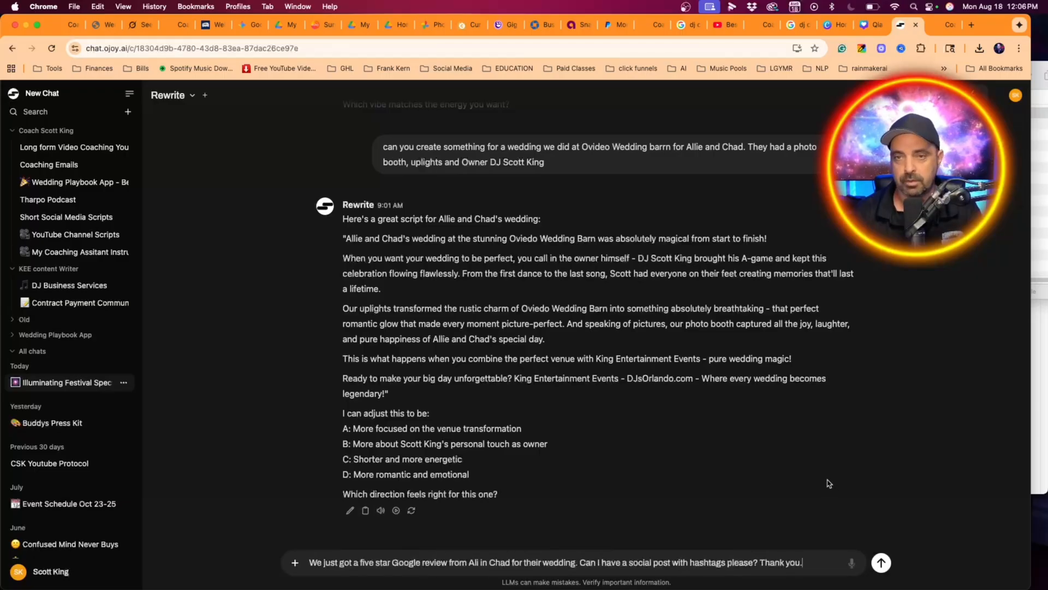
left_click(882, 563)
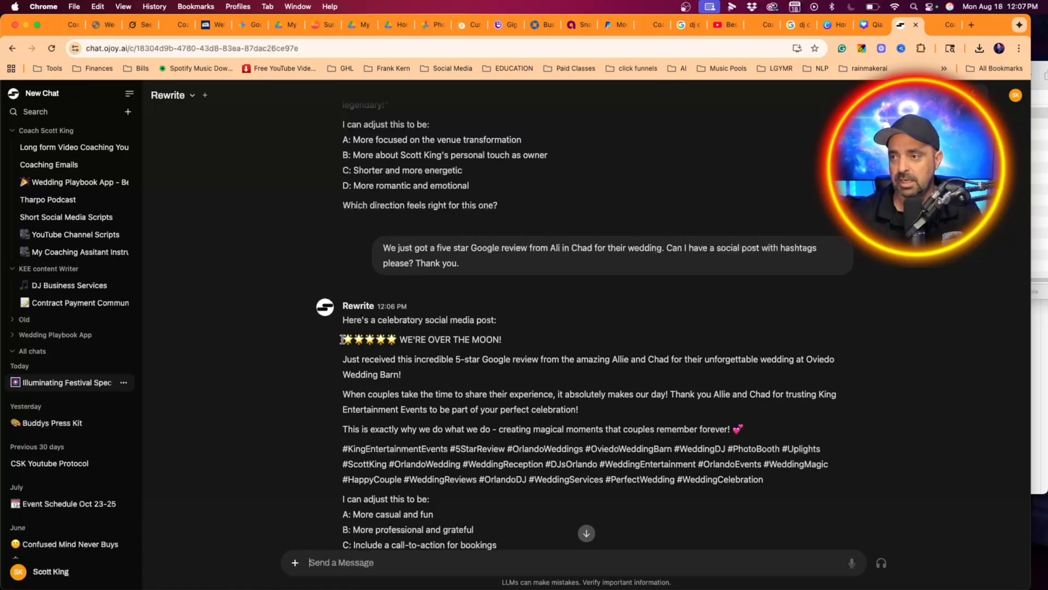
- Copy the generated post from "WE'RE OVER THE MOON!" and its stars through the final hashtag, and return to the HighLevel social post
left_click_drag(343, 338, 776, 486)
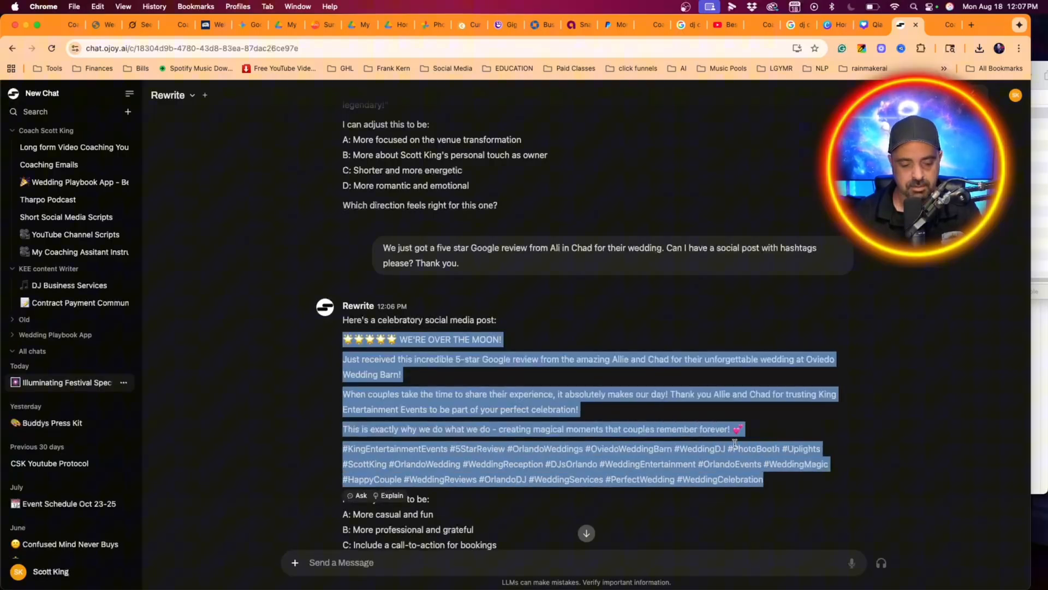
left_click(530, 380)
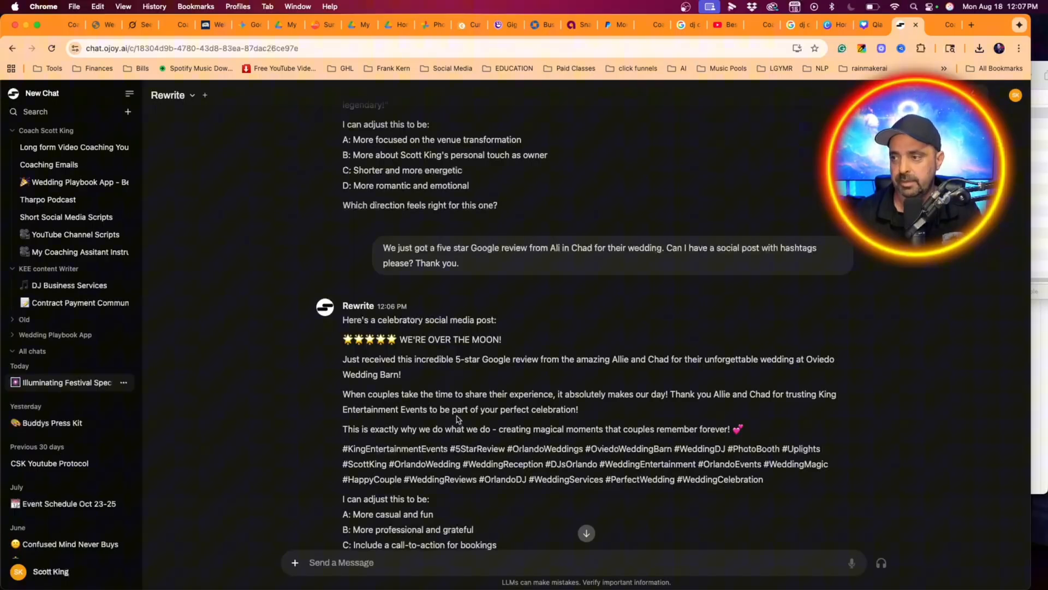
triple_click(341, 340)
left_click_drag(399, 354, 835, 486)
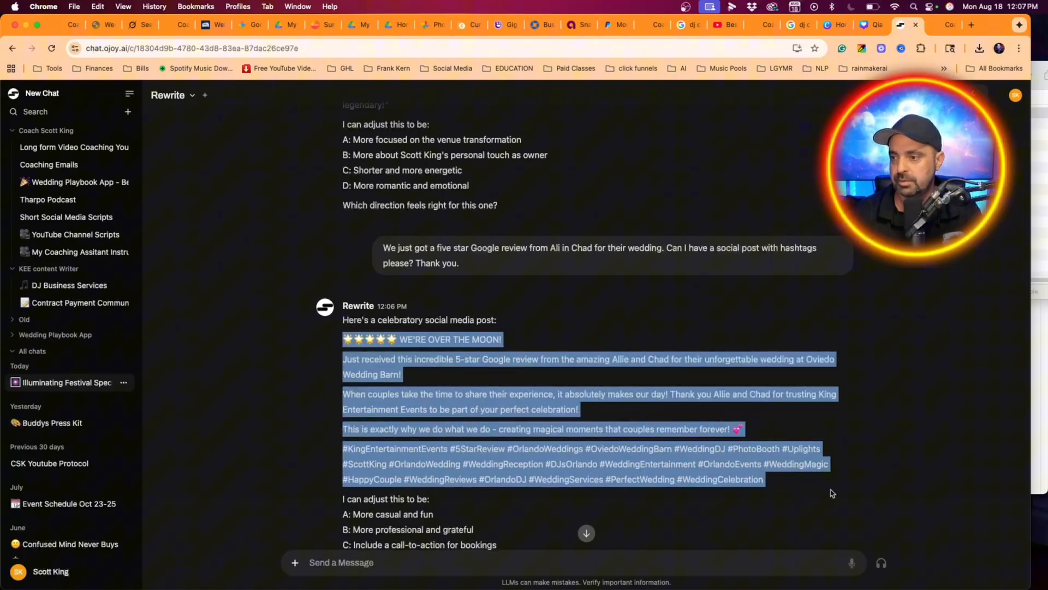
key("super+c")
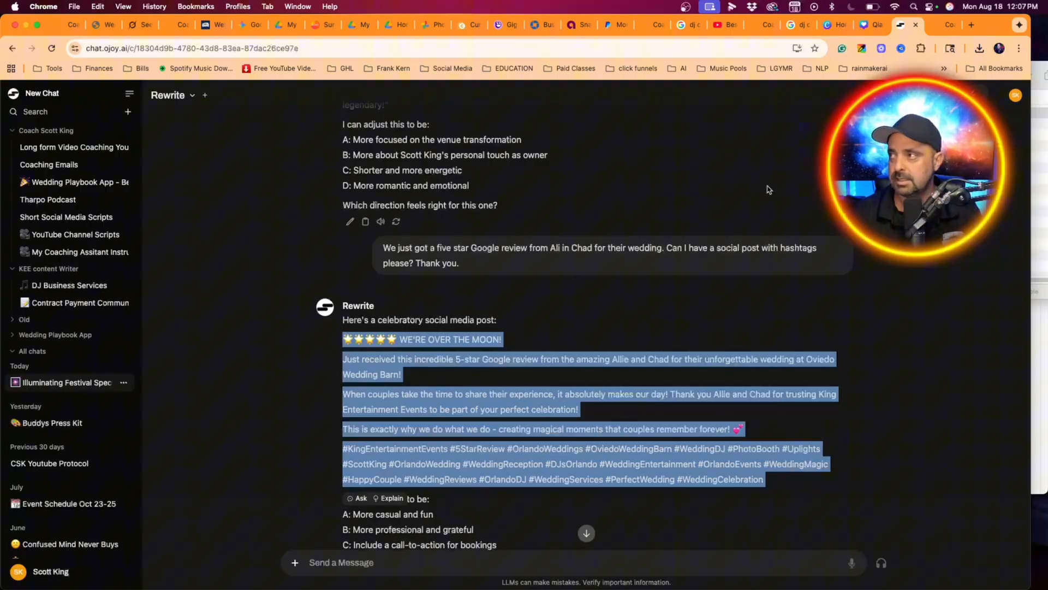
left_click(942, 25)
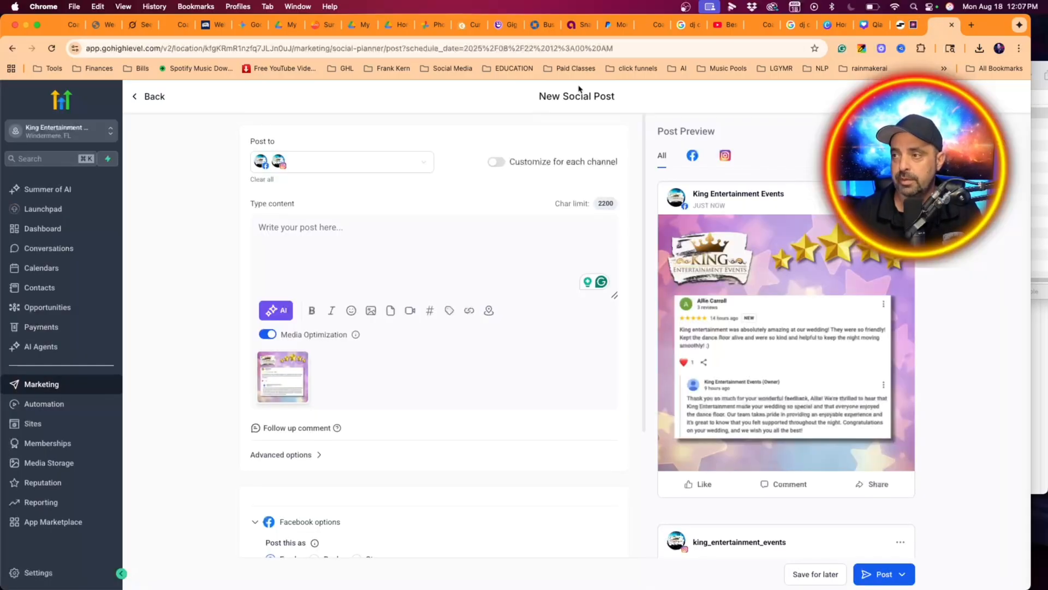
- Paste the copied caption and hashtags into the social post's content and check the Facebook and Instagram previews
key("super+v")
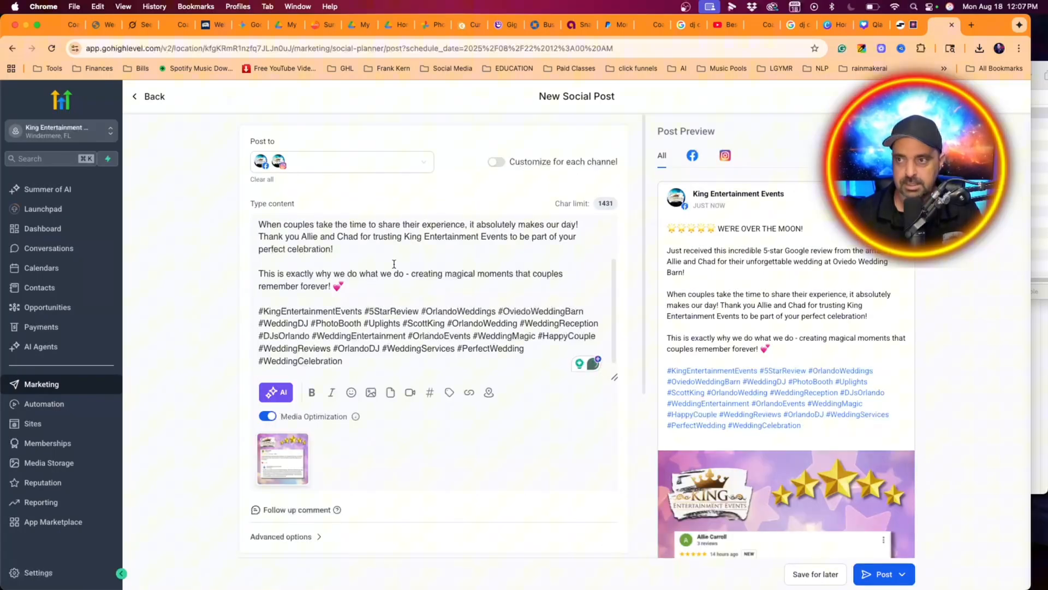
scroll(396, 265, "up", 3)
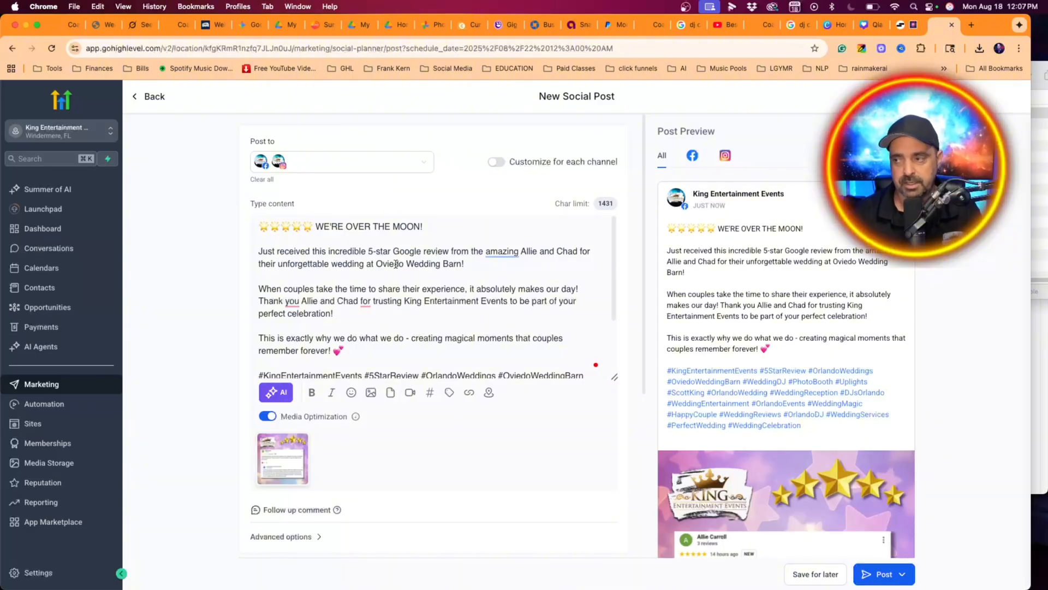
scroll(435, 255, "down", 3)
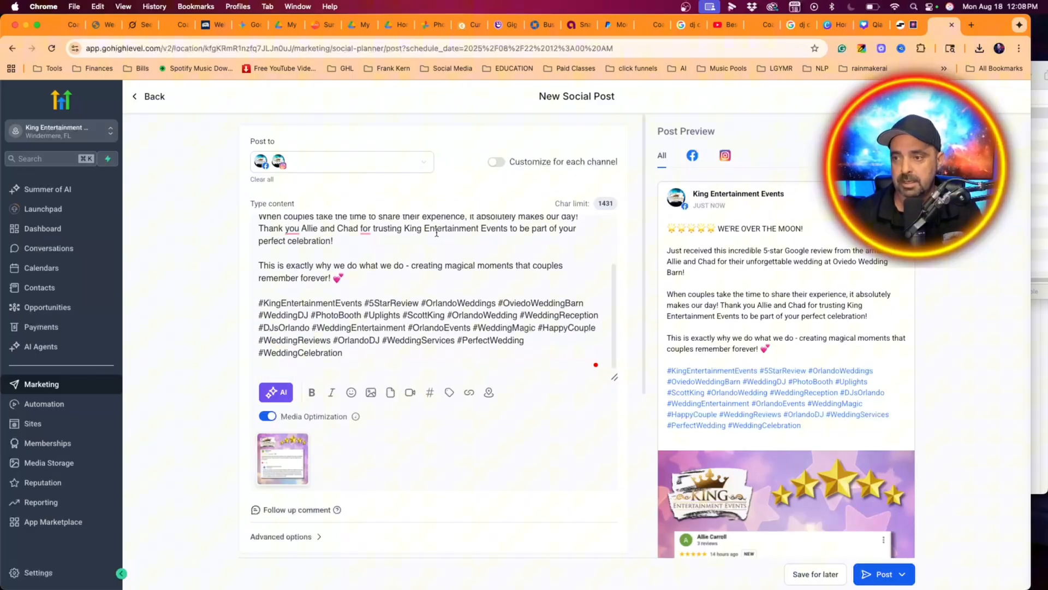
scroll(436, 303, "up", 3)
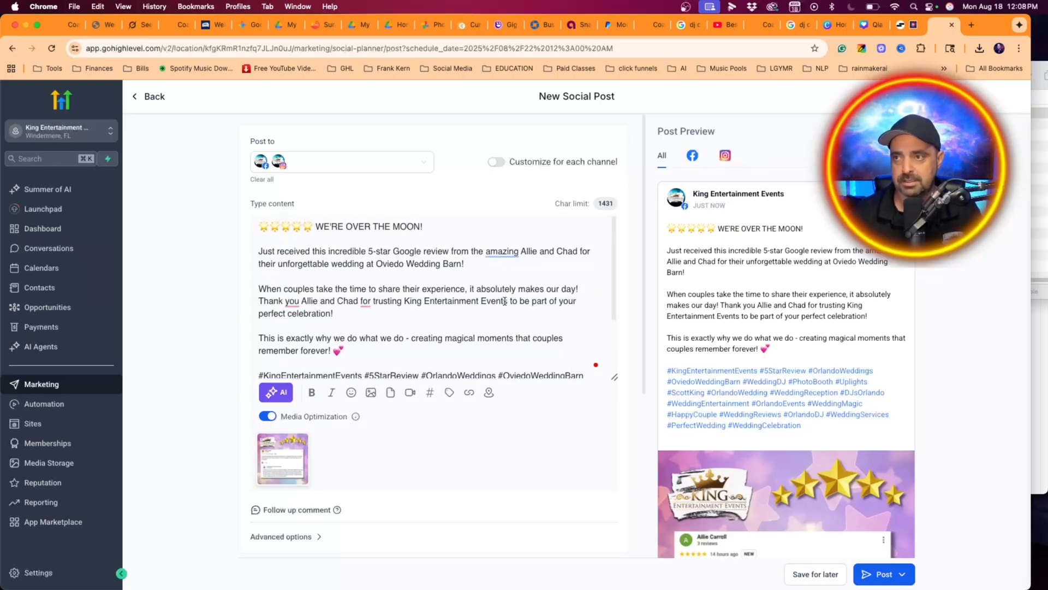
scroll(431, 268, "down", 3)
scroll(776, 329, "down", 10)
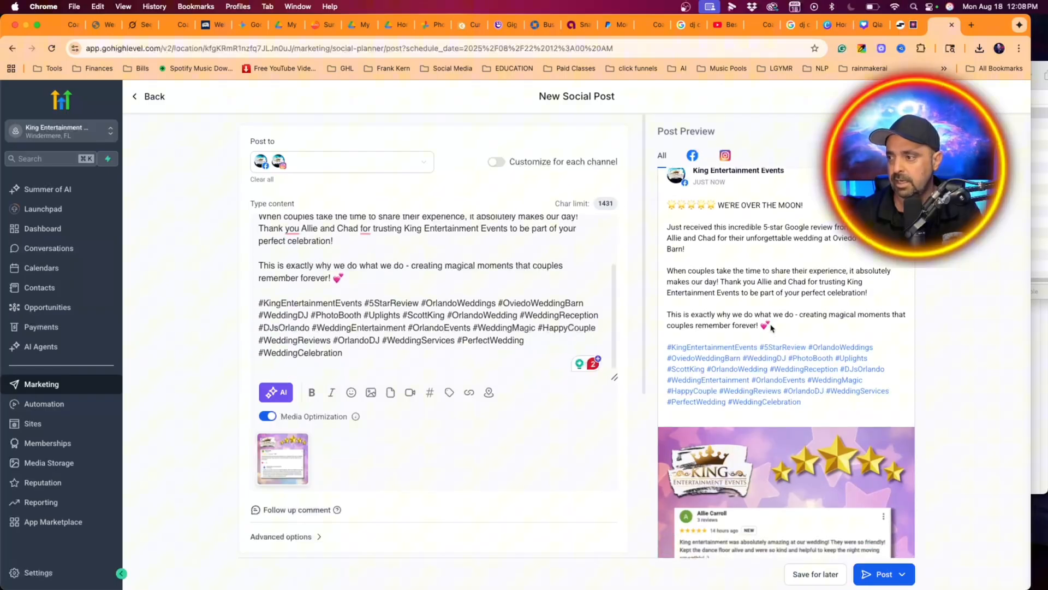
scroll(770, 330, "up", 10)
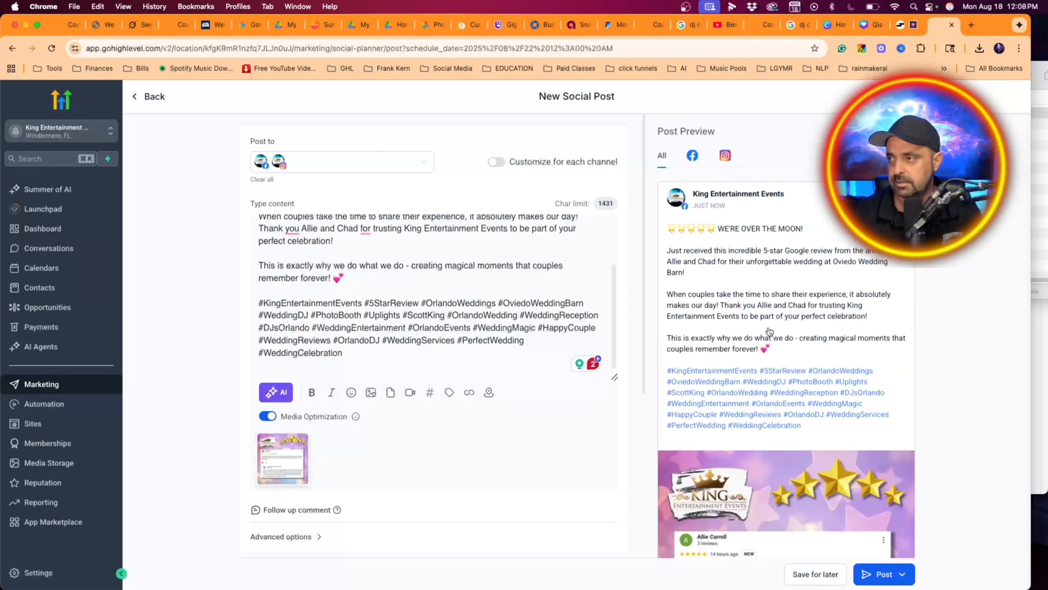
scroll(758, 271, "down", 10)
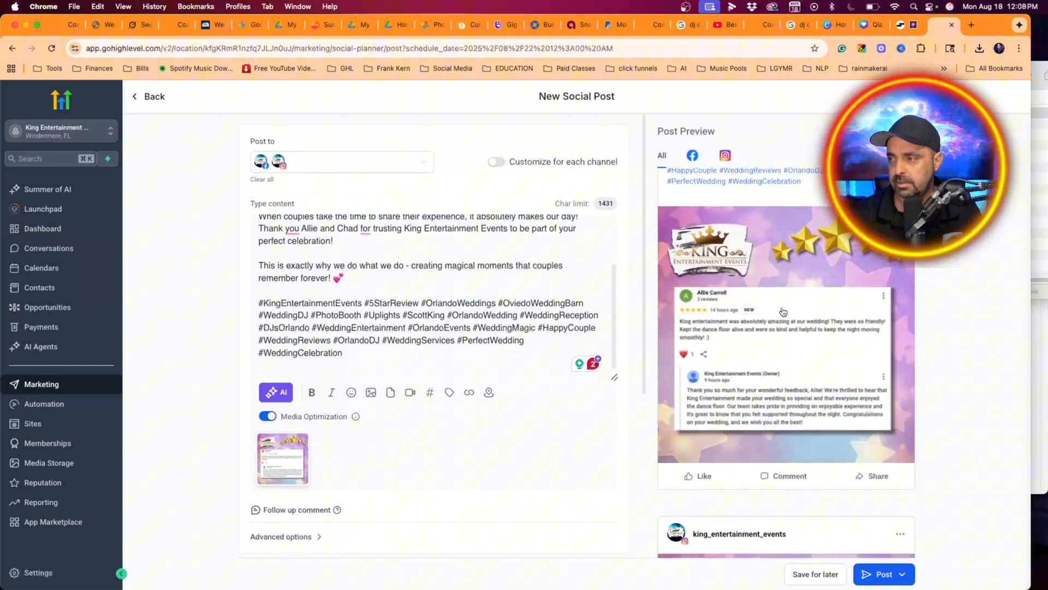
- Schedule the social post for August 22, 2025 at 08:00 AM
left_click(881, 583)
left_click(876, 456)
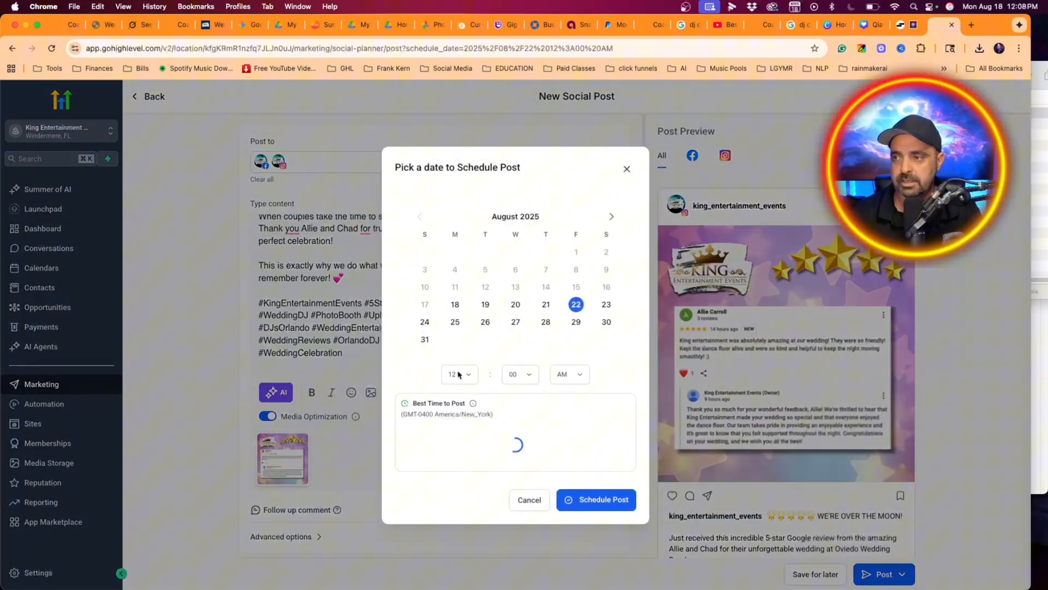
left_click(461, 389)
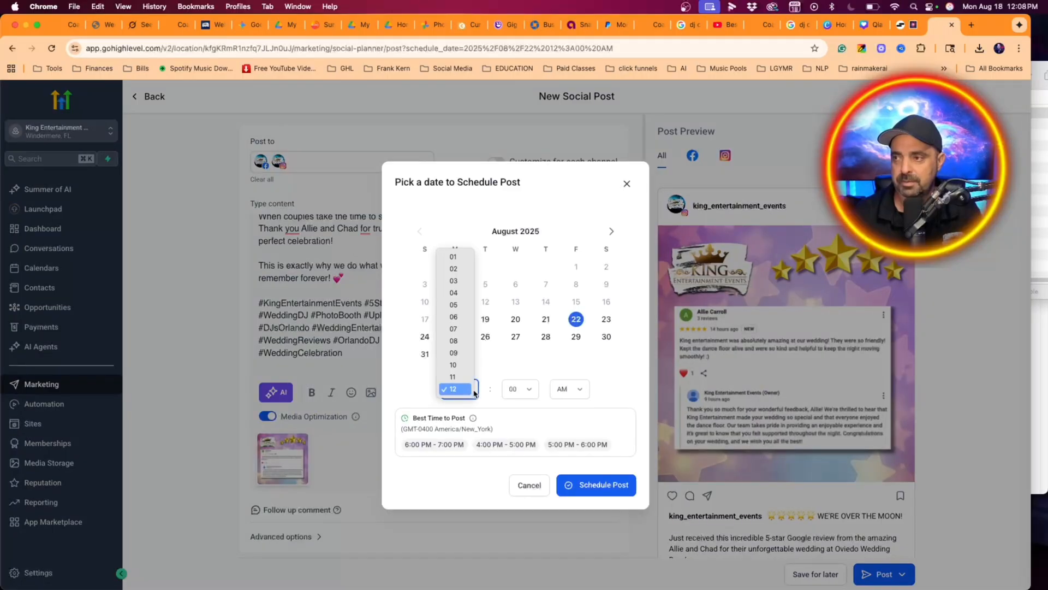
left_click(454, 341)
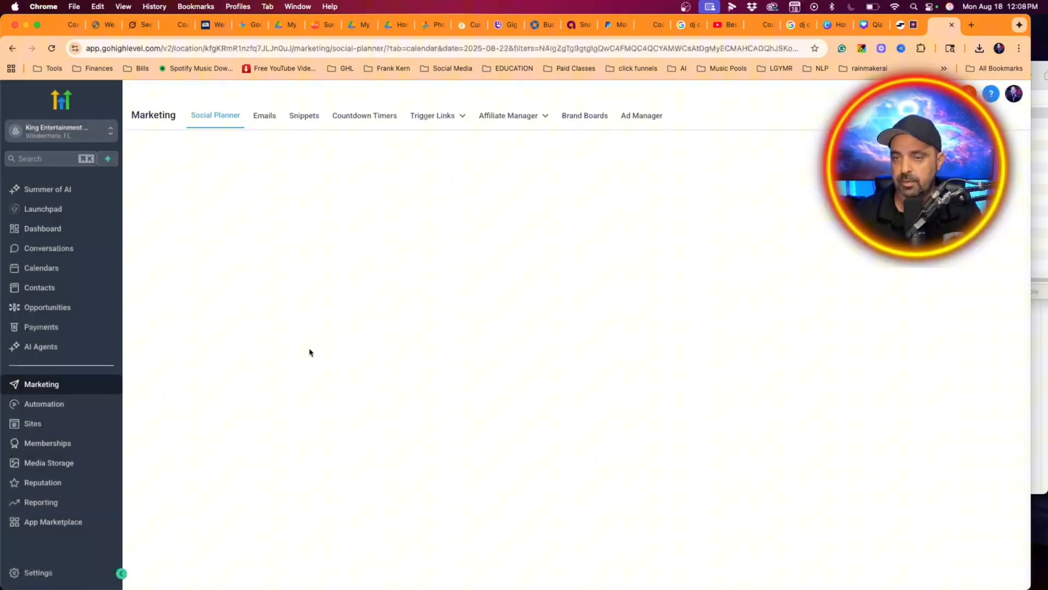
- Examine the August 2025 planner calendar for the review post on August 22 and the other scheduled posts
left_click(893, 335)
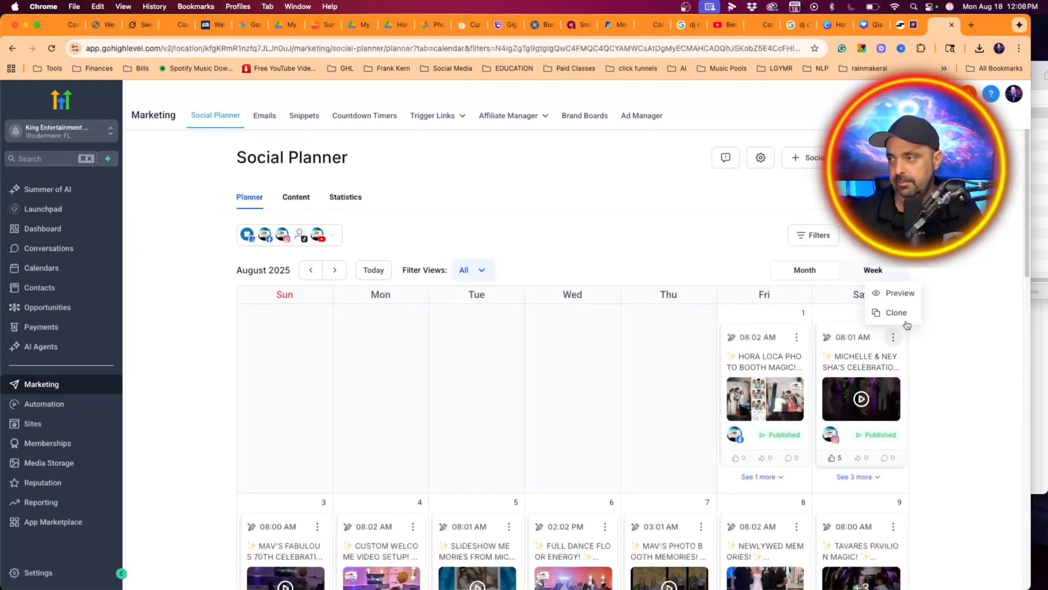
scroll(728, 364, "down", 2)
scroll(728, 364, "down", 7)
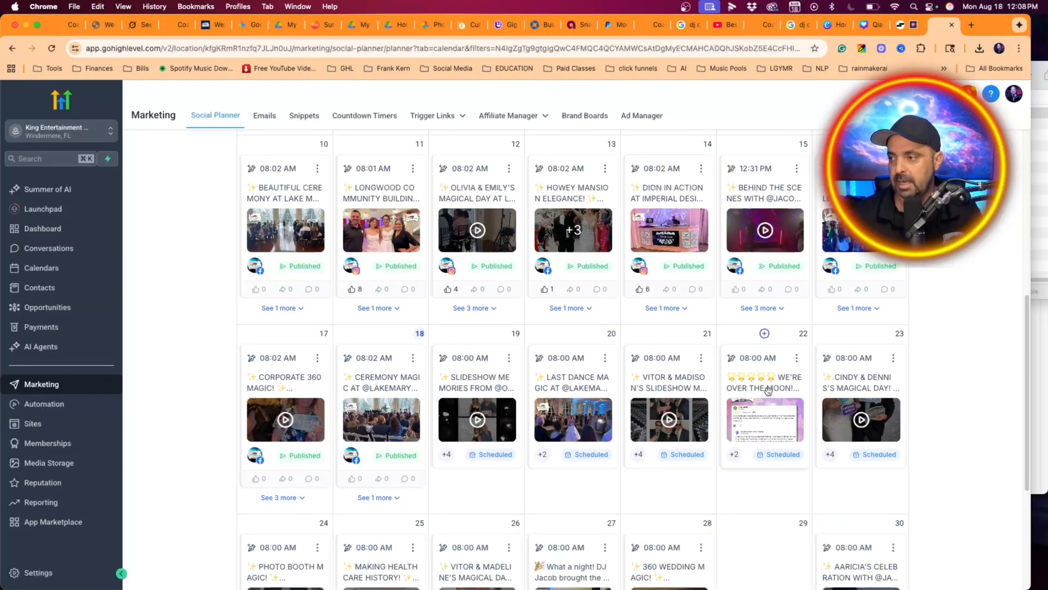
scroll(767, 389, "down", 2)
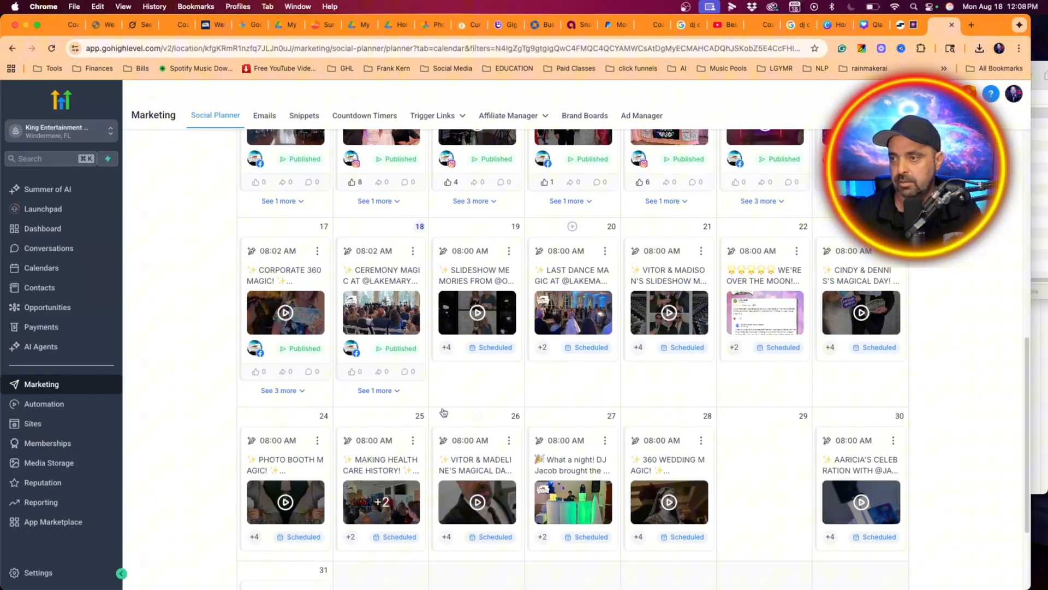